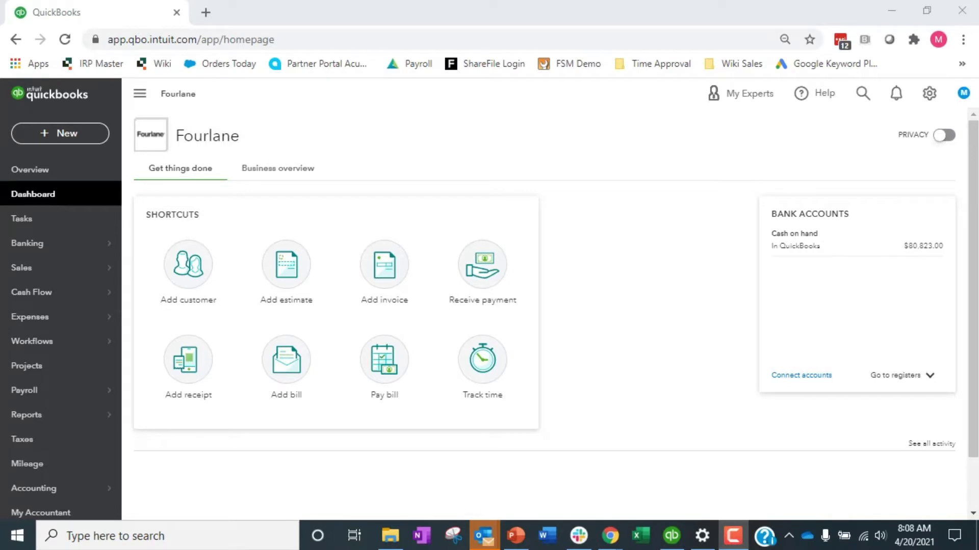
Open the Advanced page of Account and Settings and scroll down to Time tracking.
left_click(939, 95)
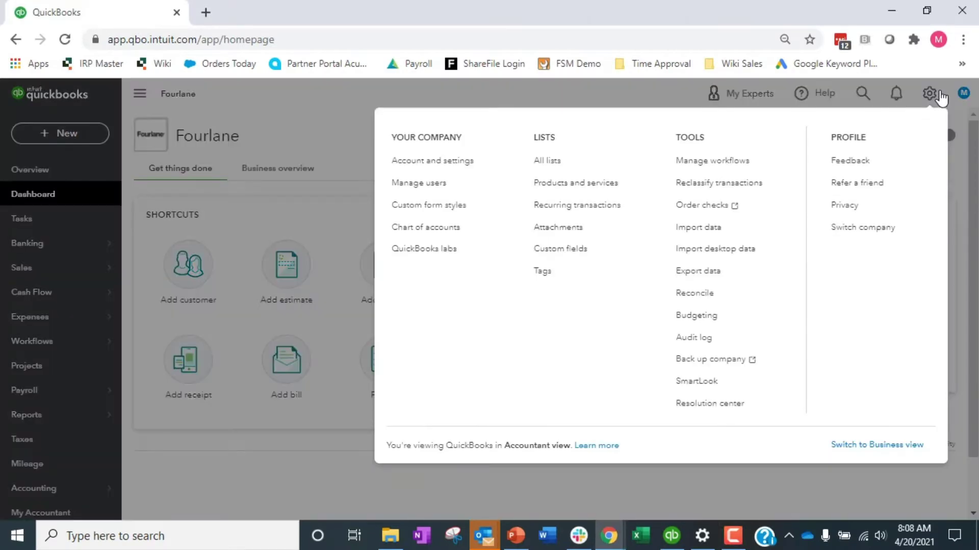
left_click(413, 161)
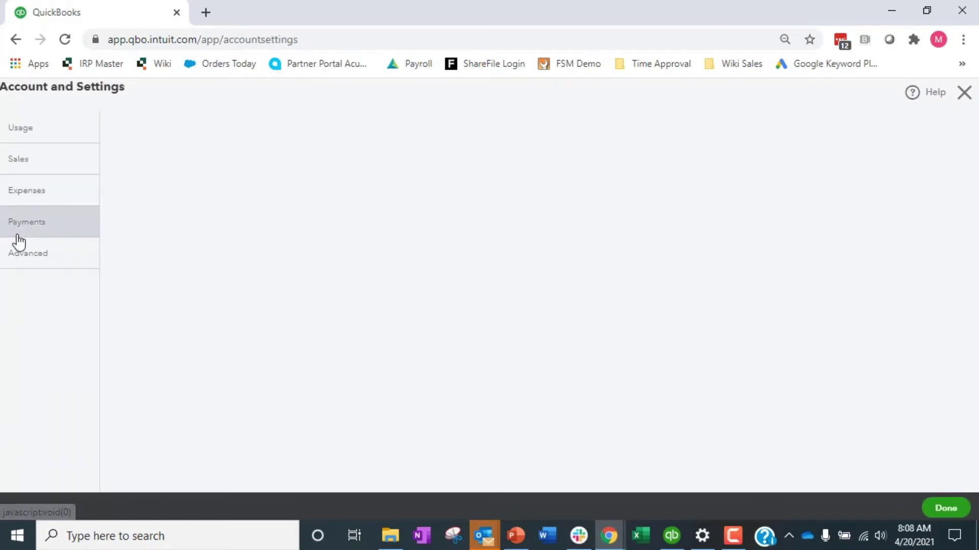
left_click(22, 318)
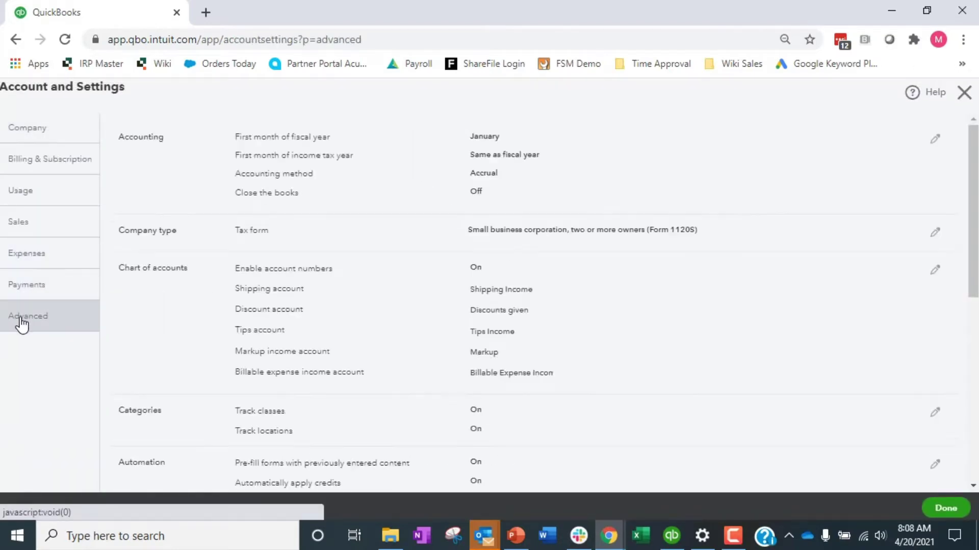
scroll(279, 321, "down", 6)
scroll(284, 321, "down", 2)
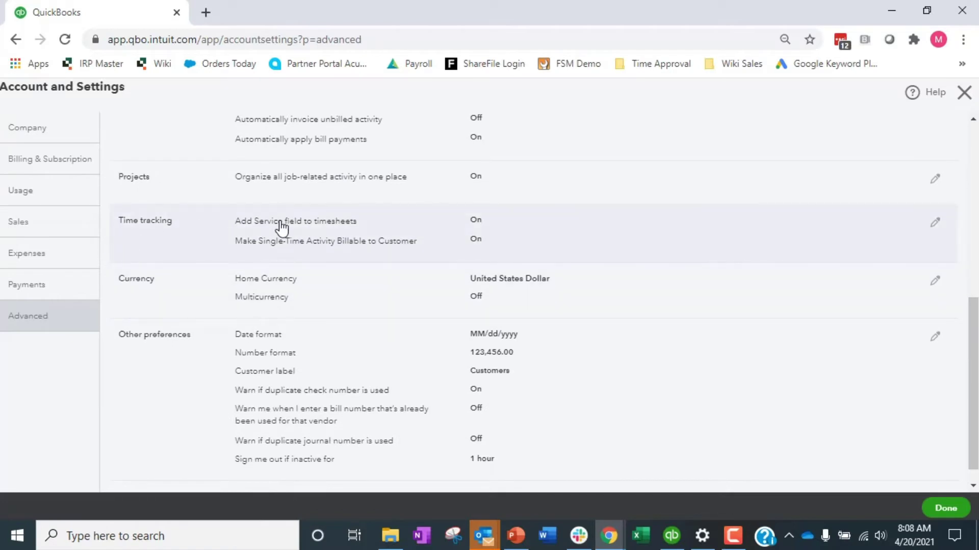
left_click(933, 226)
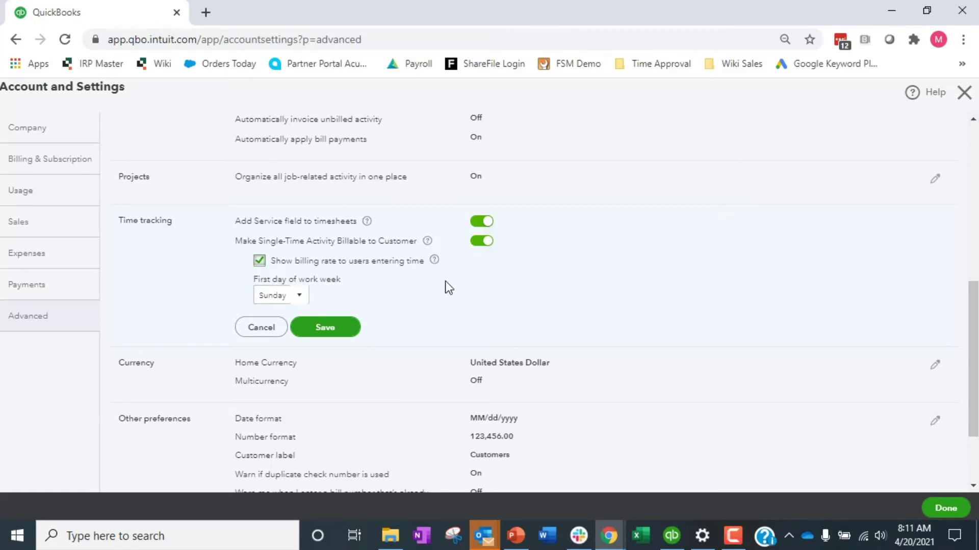
Save time tracking with Sunday as the first work day, then return to the dashboard's New menu.
left_click(304, 301)
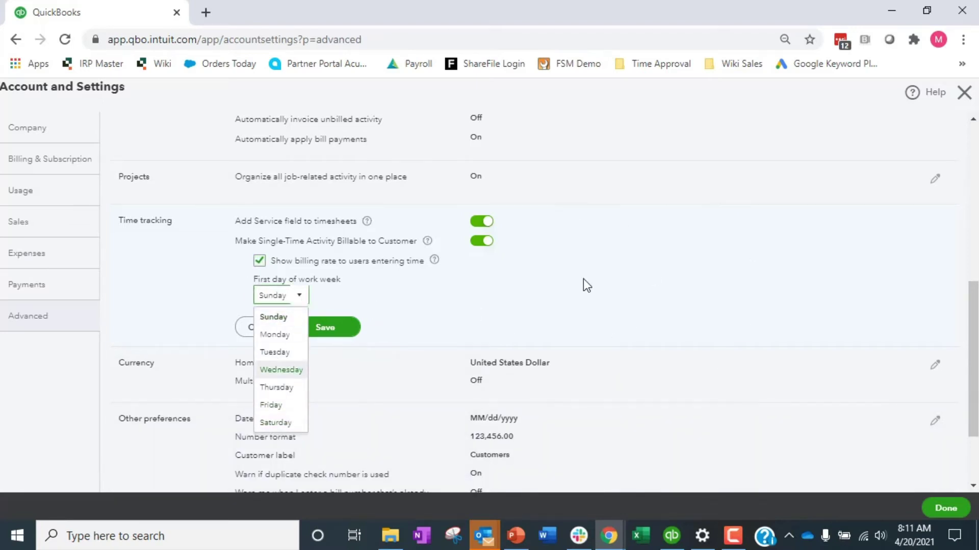
left_click(691, 224)
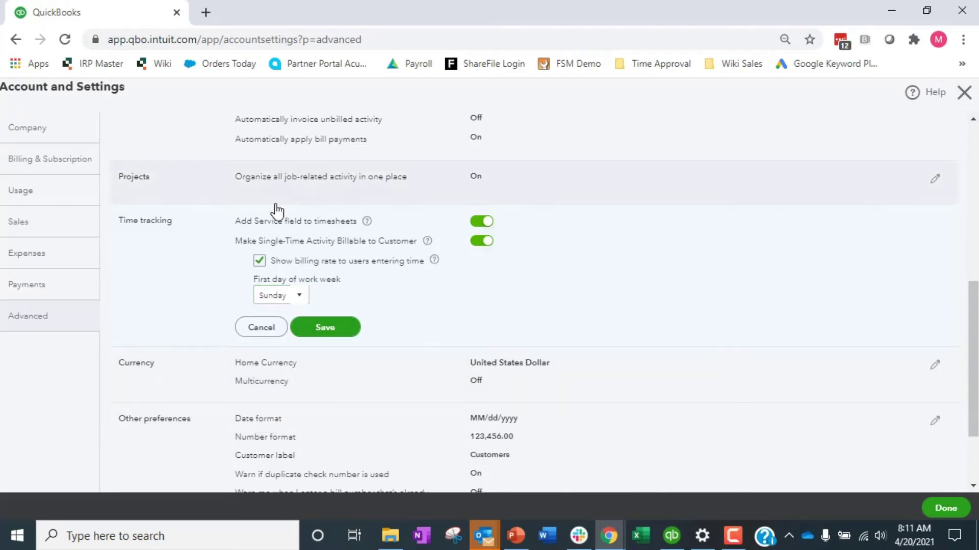
left_click(326, 330)
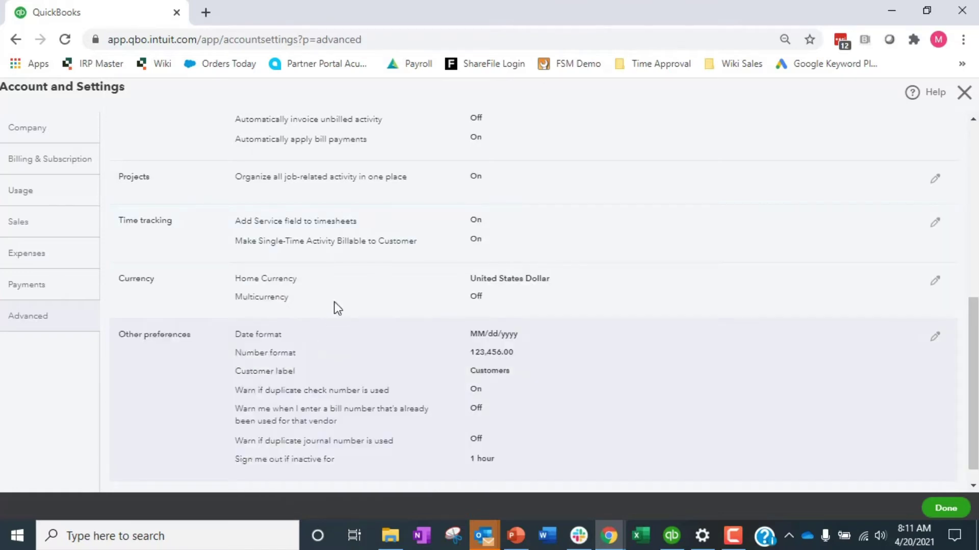
left_click(964, 94)
left_click(71, 135)
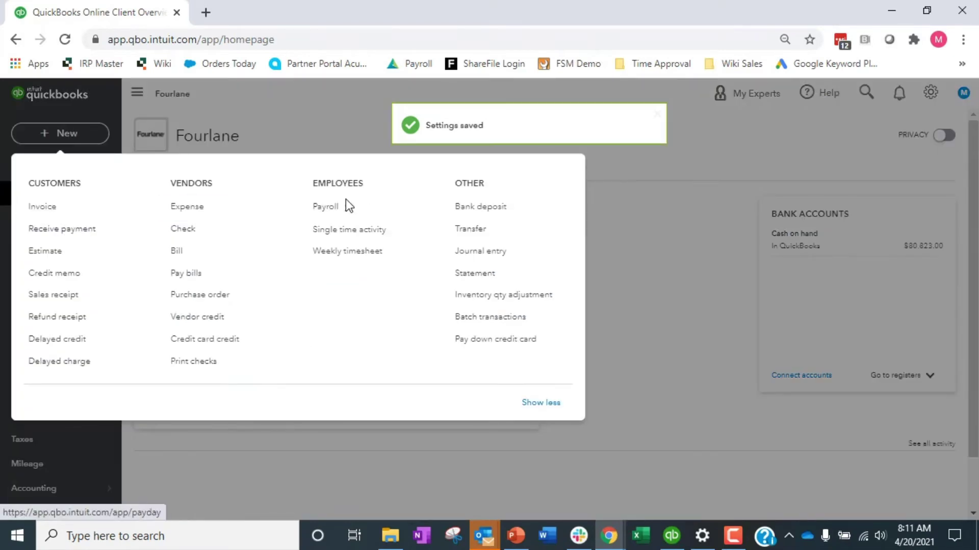
Go through Payroll to the Employees list, dismissing the payroll offer, and start adding an employee.
left_click(316, 209)
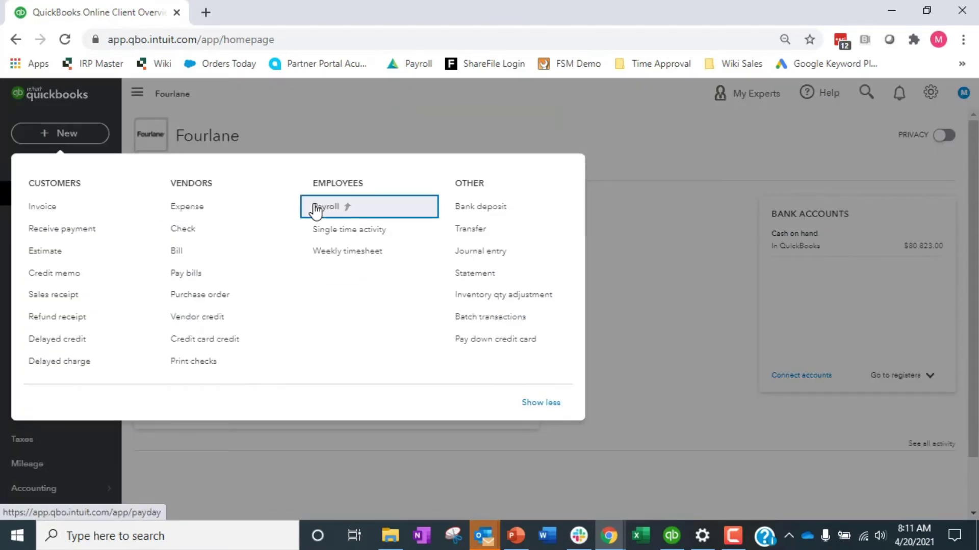
left_click_drag(316, 209, 338, 214)
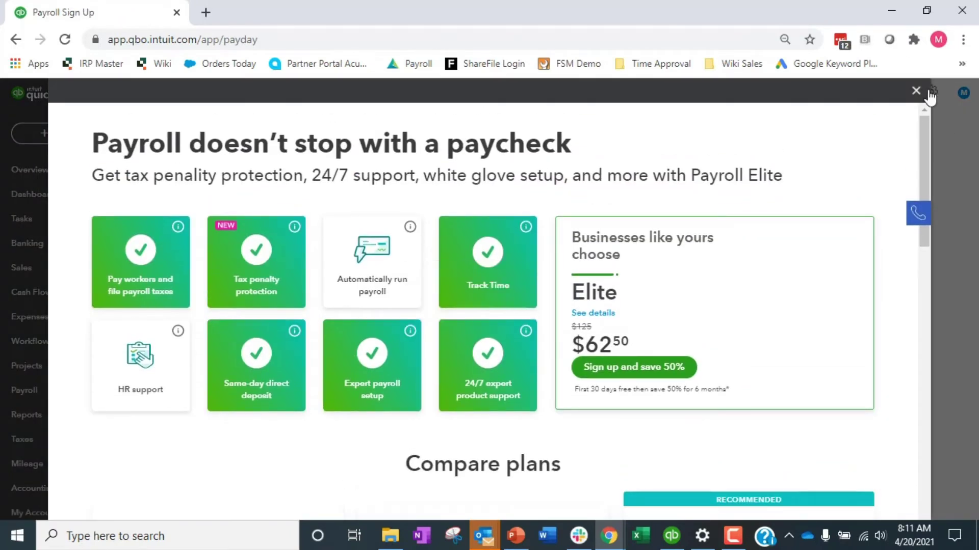
left_click(916, 90)
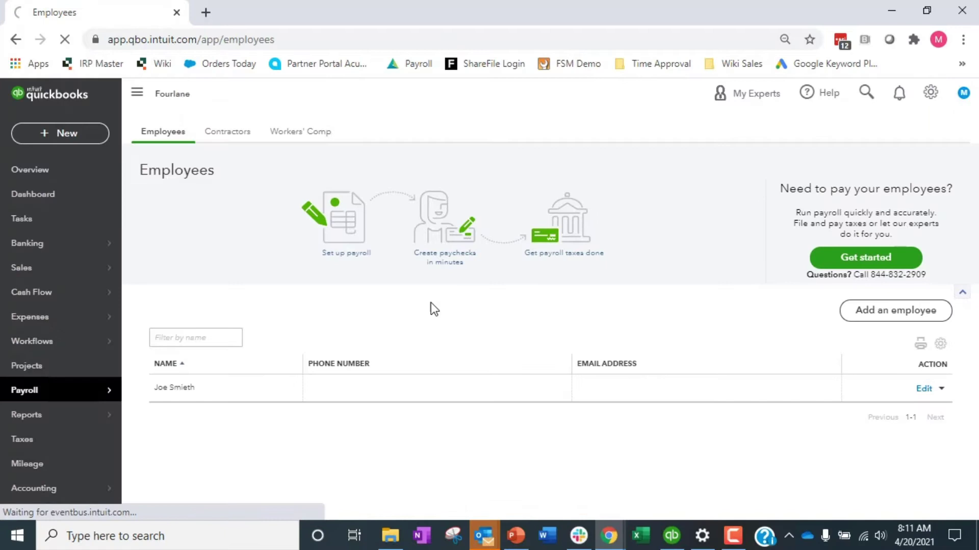
left_click(892, 312)
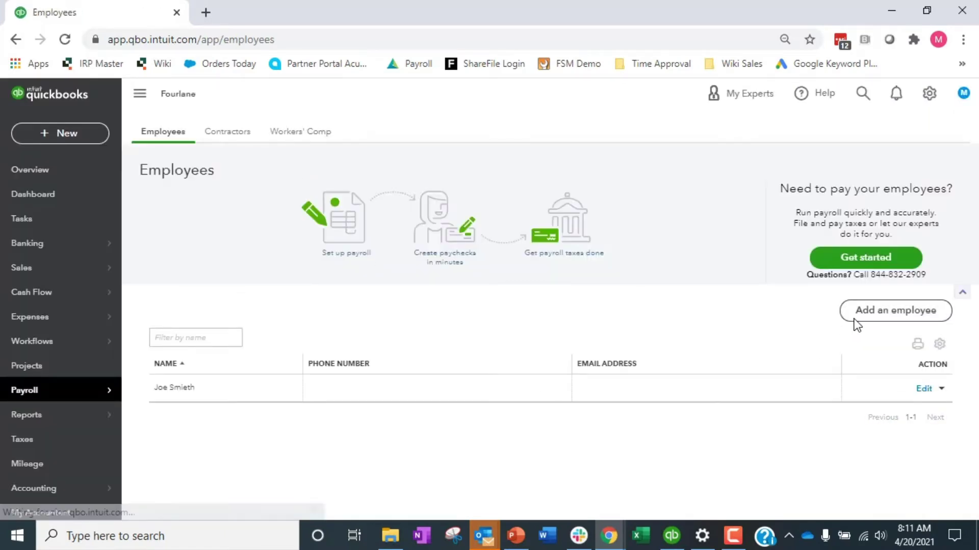
left_click(853, 319)
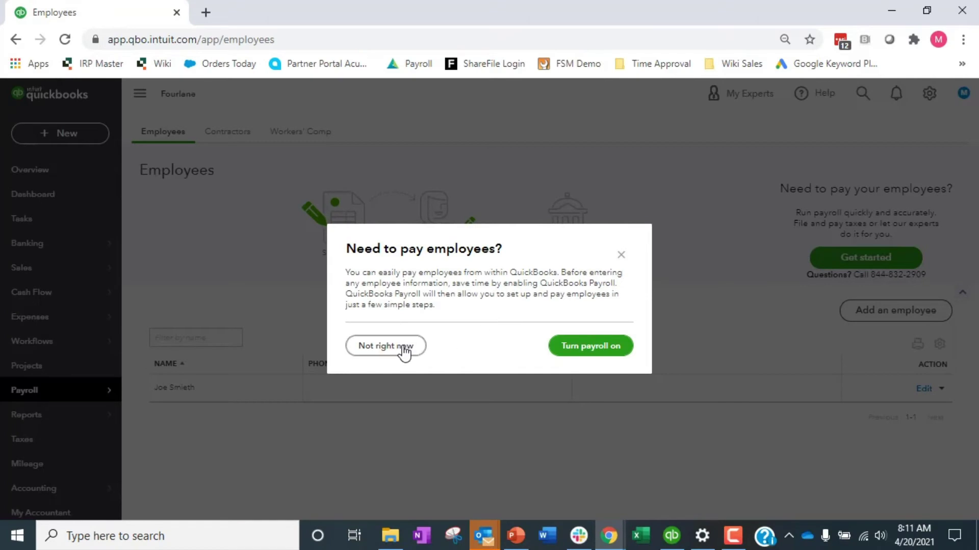
Skip payroll setup, enter the new employee's first and last name, and review the cost rate explanation.
left_click(401, 349)
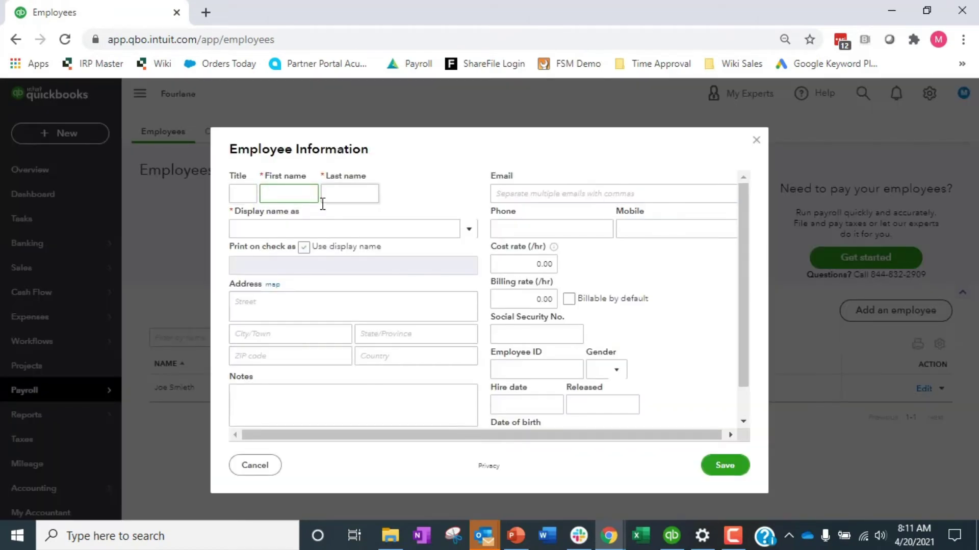
key("Tab")
key("Tab")
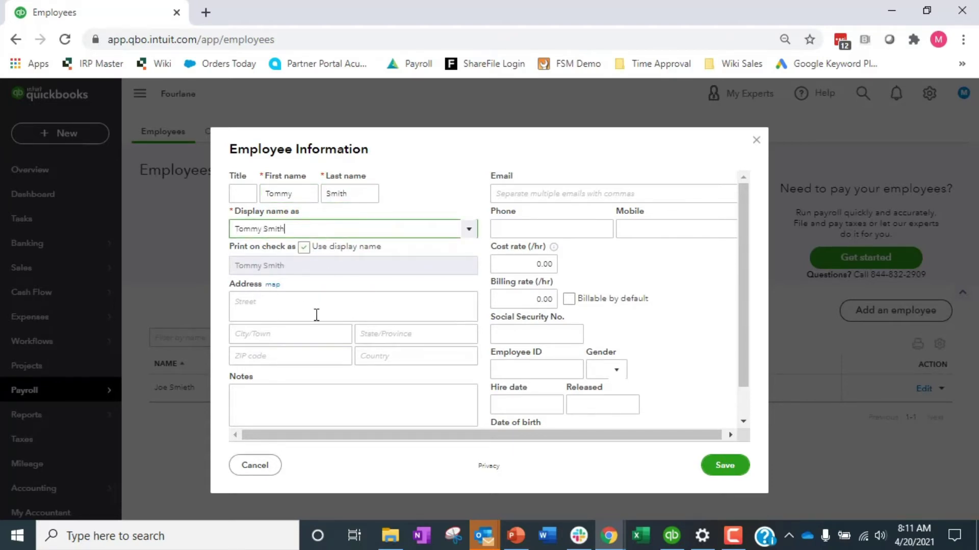
left_click(518, 264)
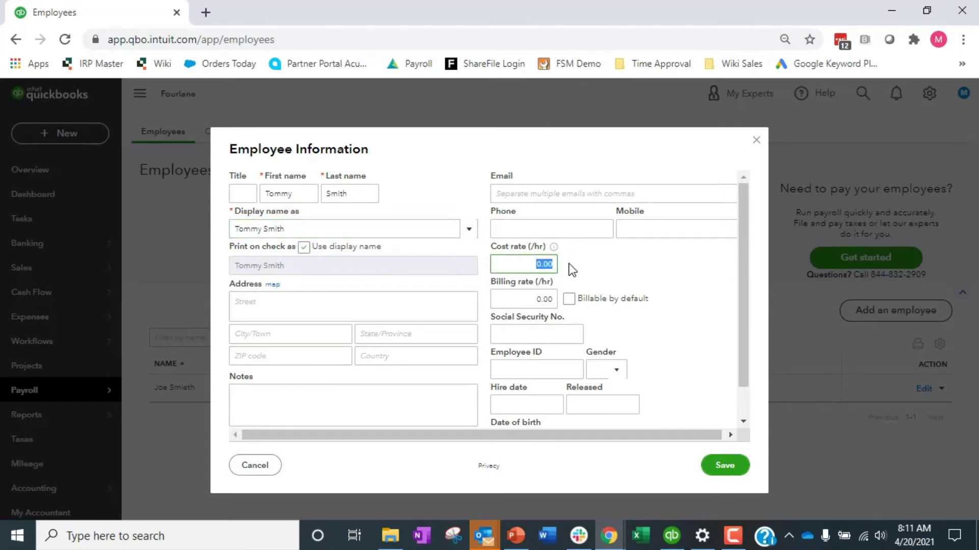
left_click(554, 247)
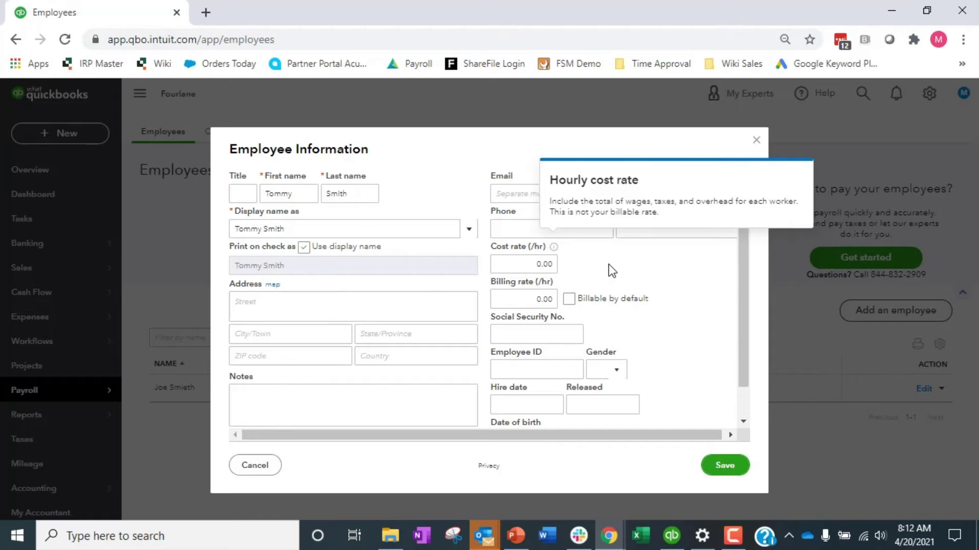
left_click(546, 264)
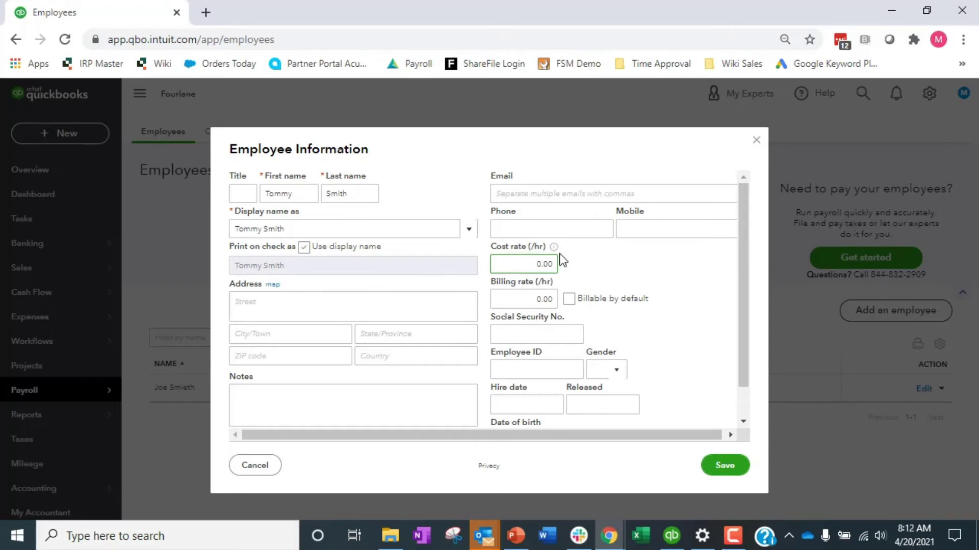
Work out 15*1.2 and set the employee's cost rate to 18.
left_click(162, 537)
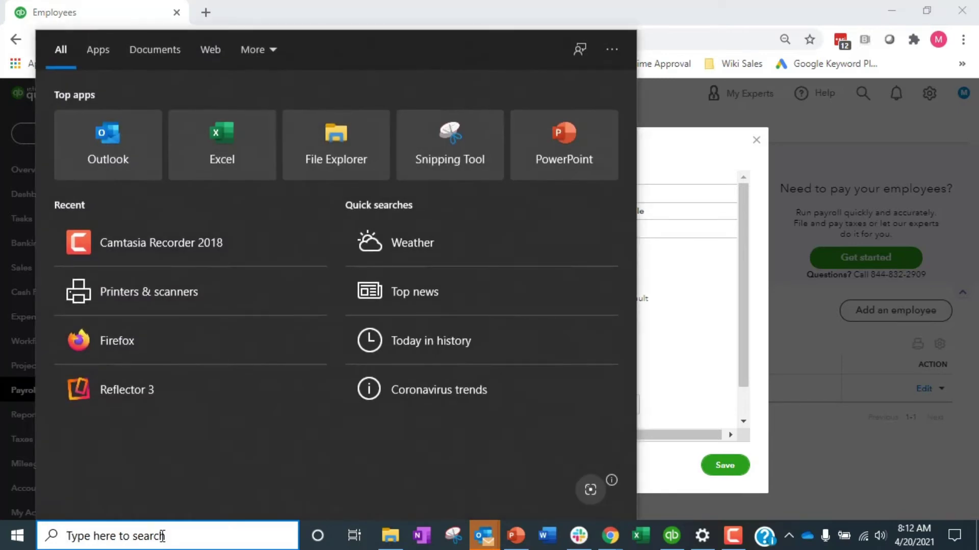
type("15*1.2")
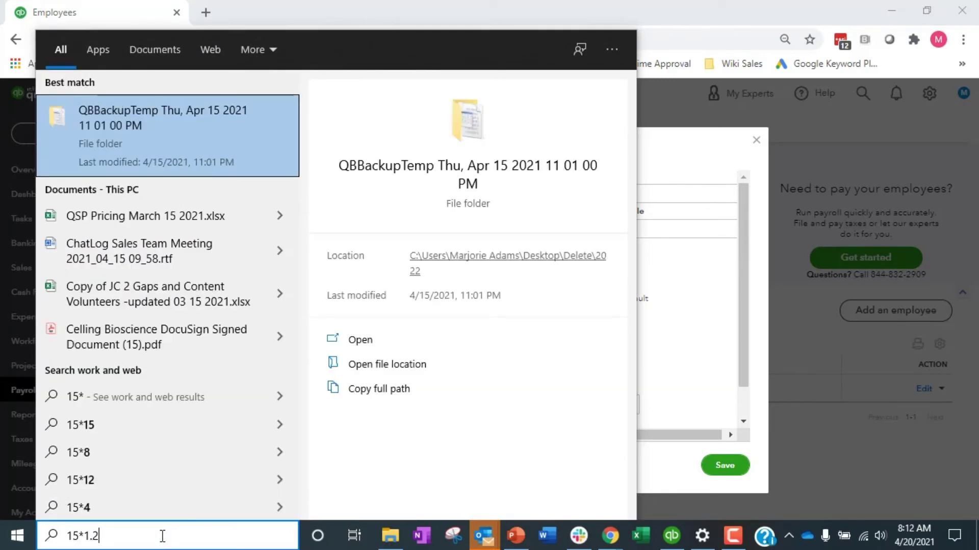
left_click(651, 130)
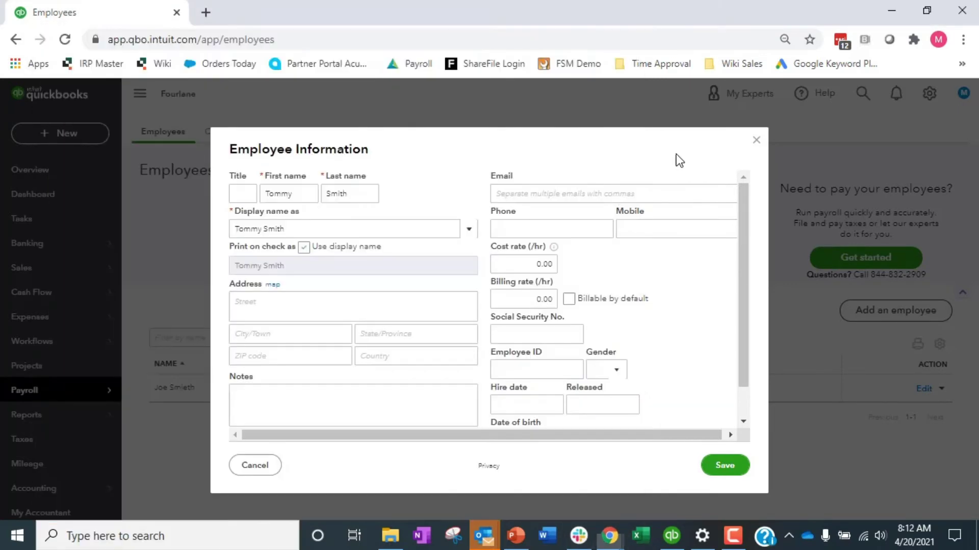
left_click(544, 264)
key("Delete")
key("Delete")
key("Delete")
key("Delete")
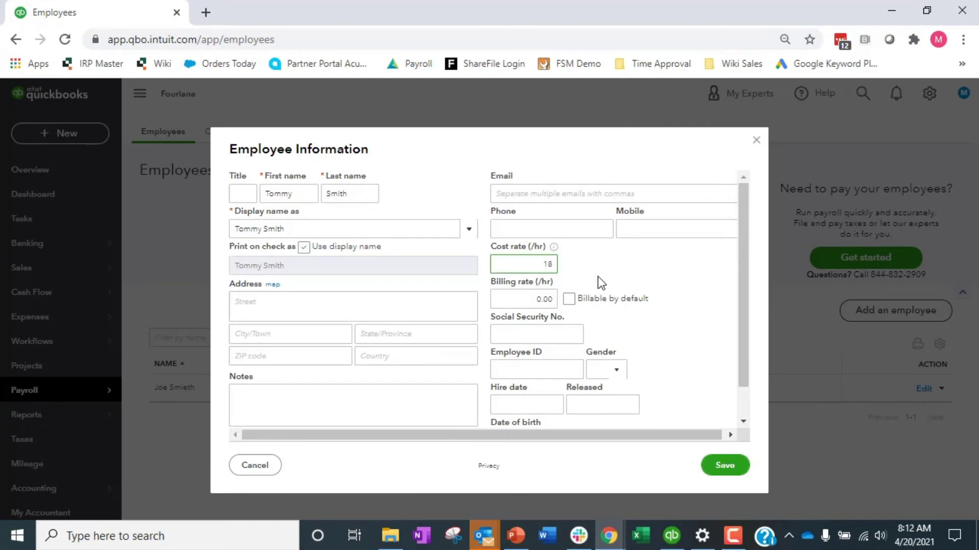
type("18")
left_click(439, 295)
Set the billing rate to 80, mark the employee billable by default, and save.
left_click(502, 298)
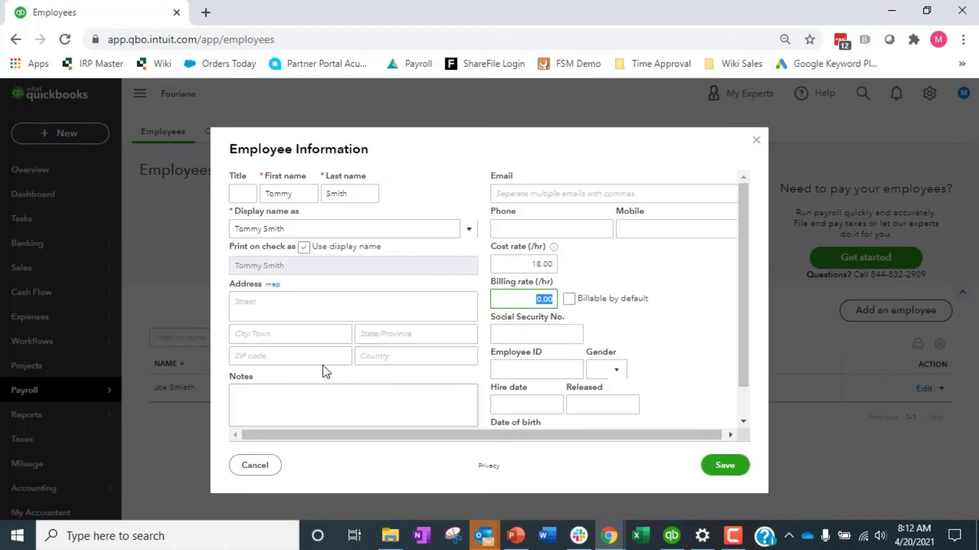
type("80")
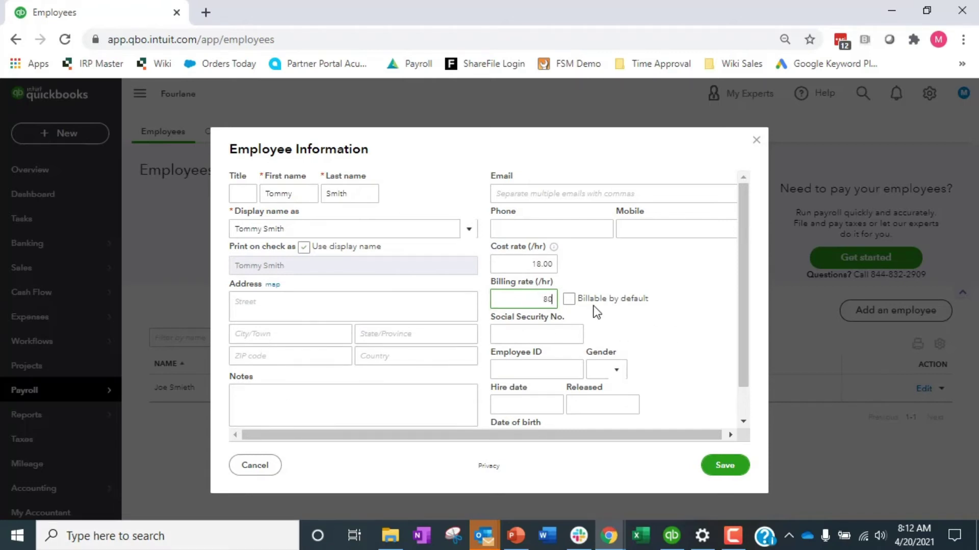
left_click(661, 278)
left_click(571, 298)
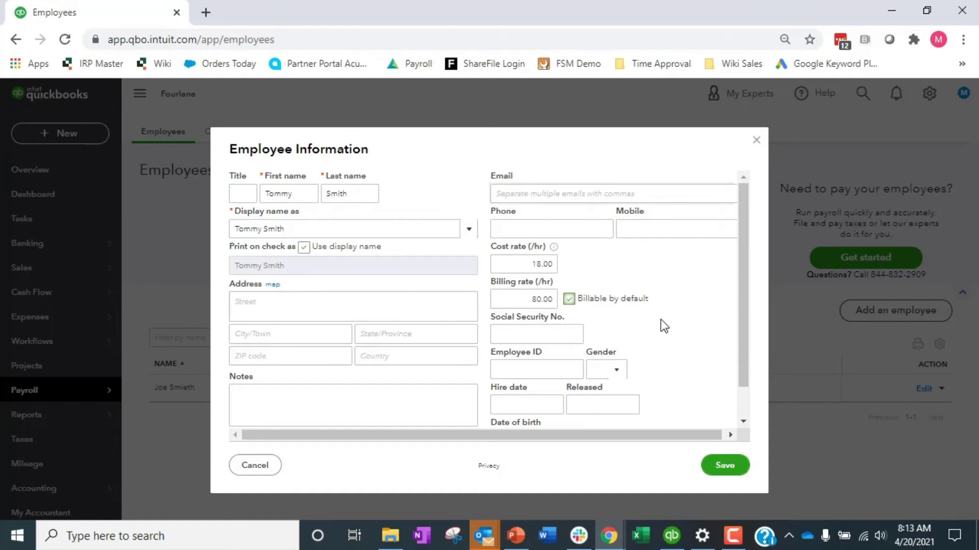
left_click(742, 468)
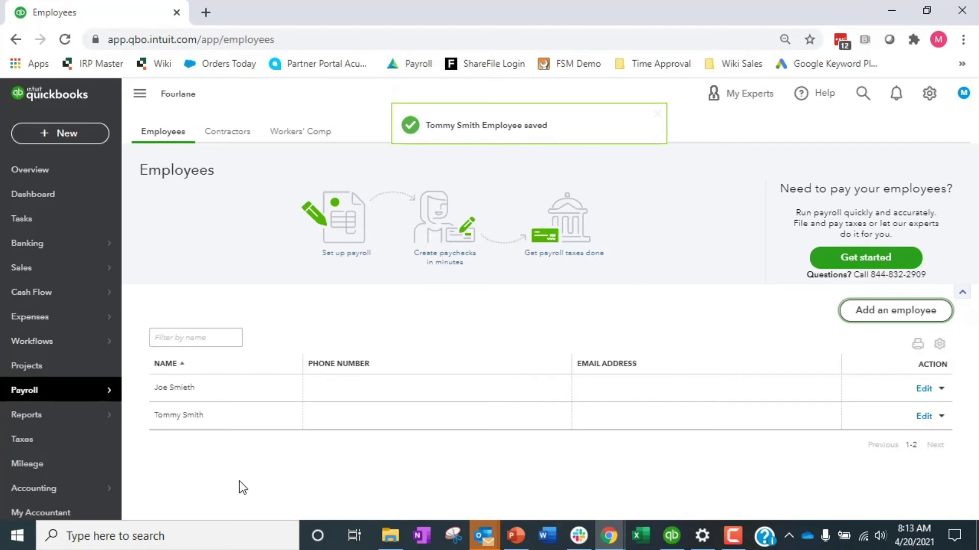
Start a weekly timesheet for the new employee for the week 4/18/2021 to 4/24/2021.
left_click(51, 134)
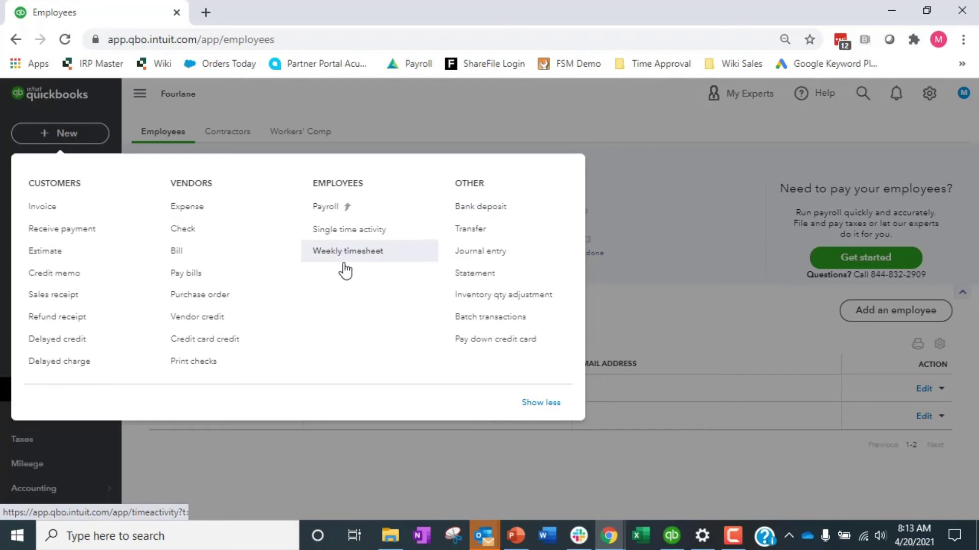
left_click(376, 261)
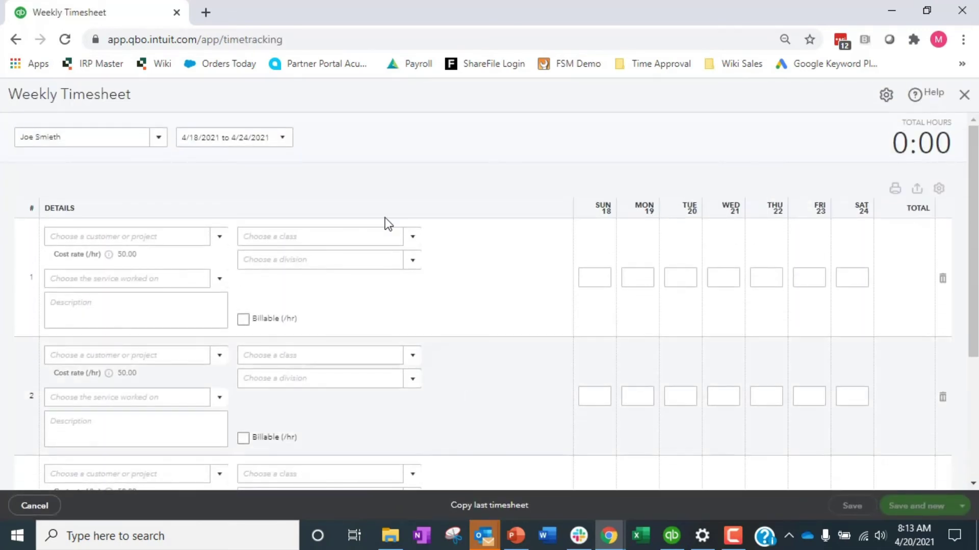
left_click(158, 137)
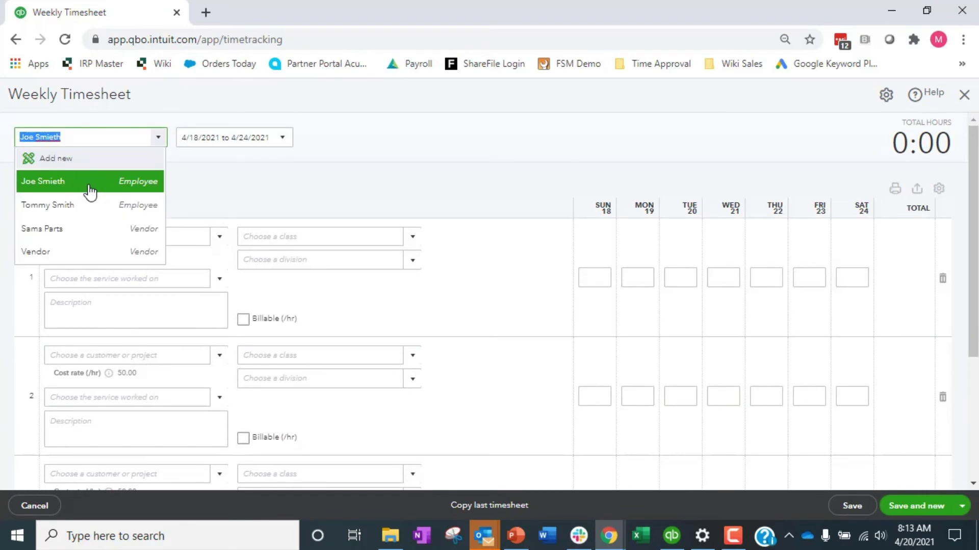
left_click(57, 205)
left_click(282, 138)
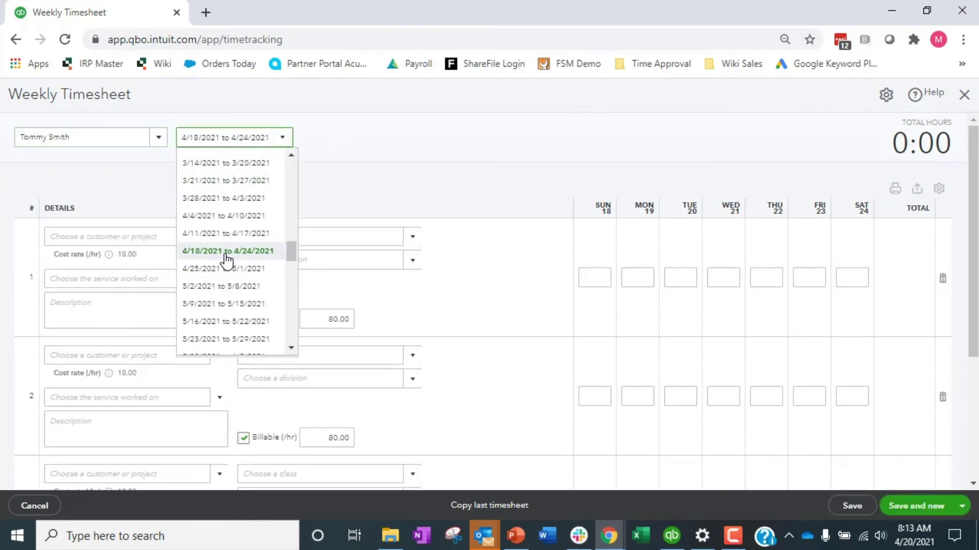
left_click(922, 527)
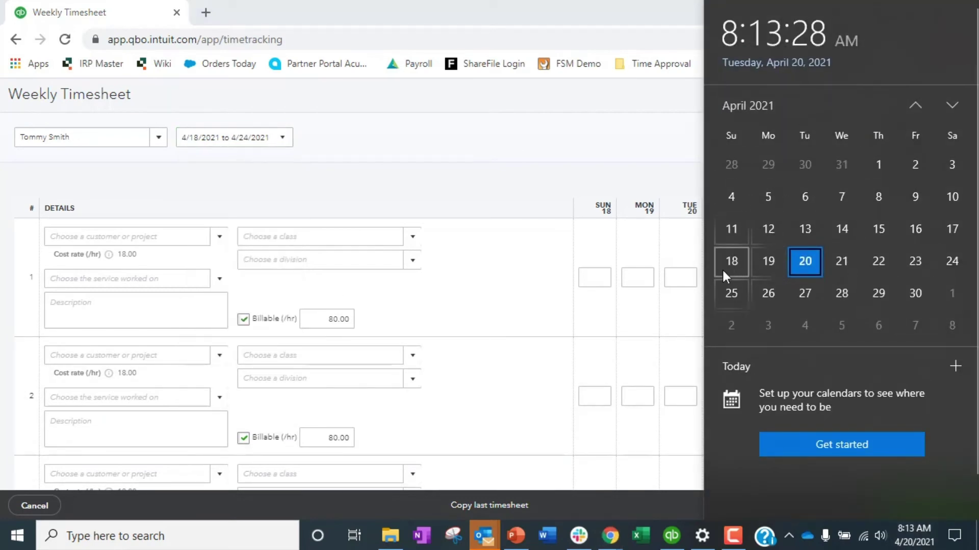
left_click(470, 146)
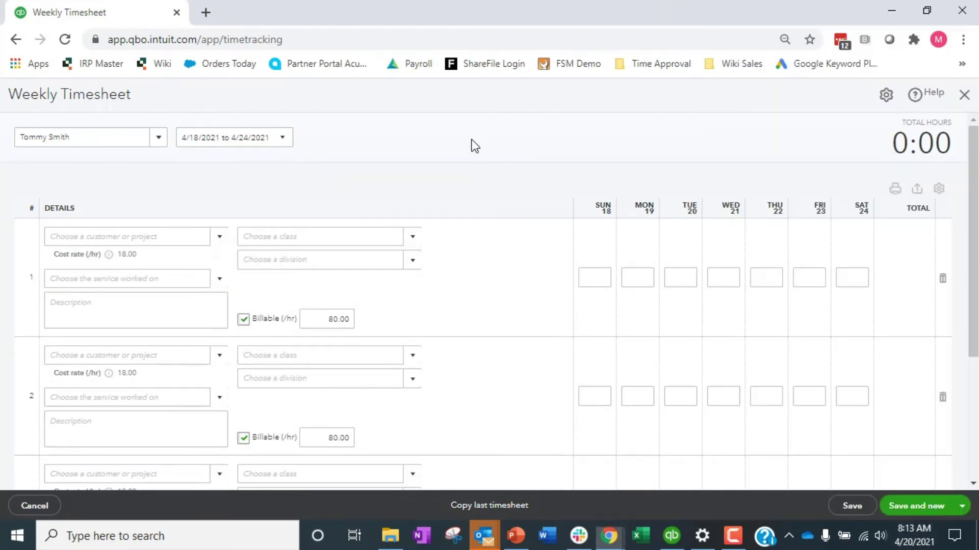
left_click(293, 140)
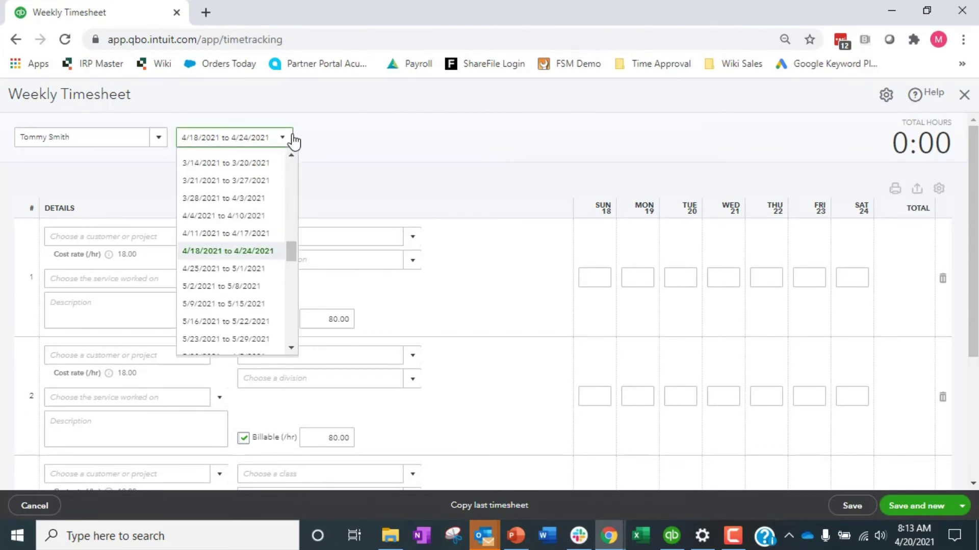
left_click(409, 132)
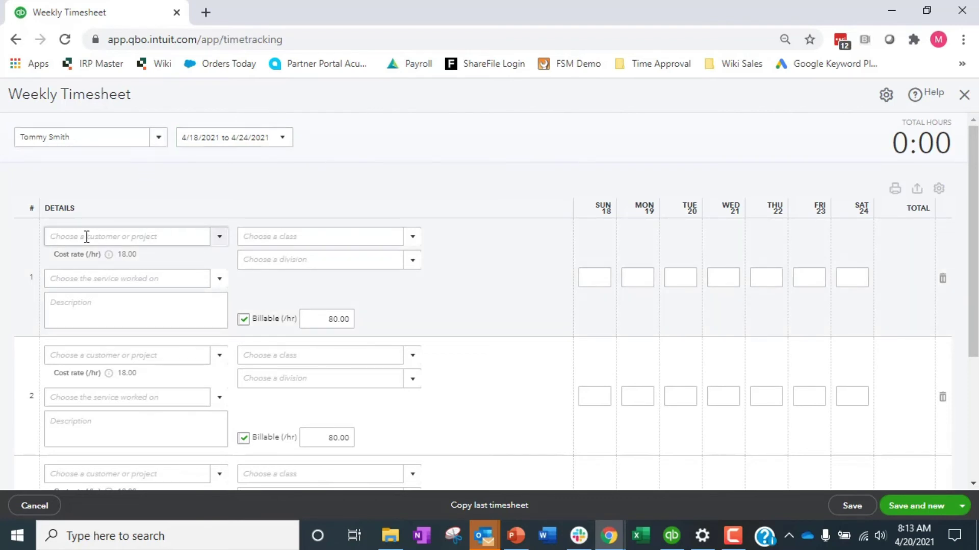
Assign timesheet row 1 to the Adams Casita project with the Hours service.
left_click(223, 240)
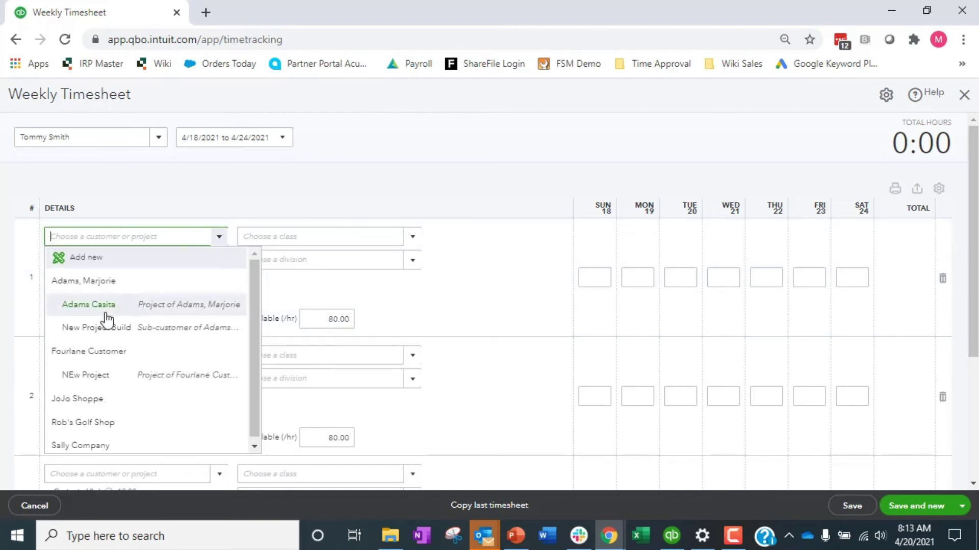
left_click(106, 314)
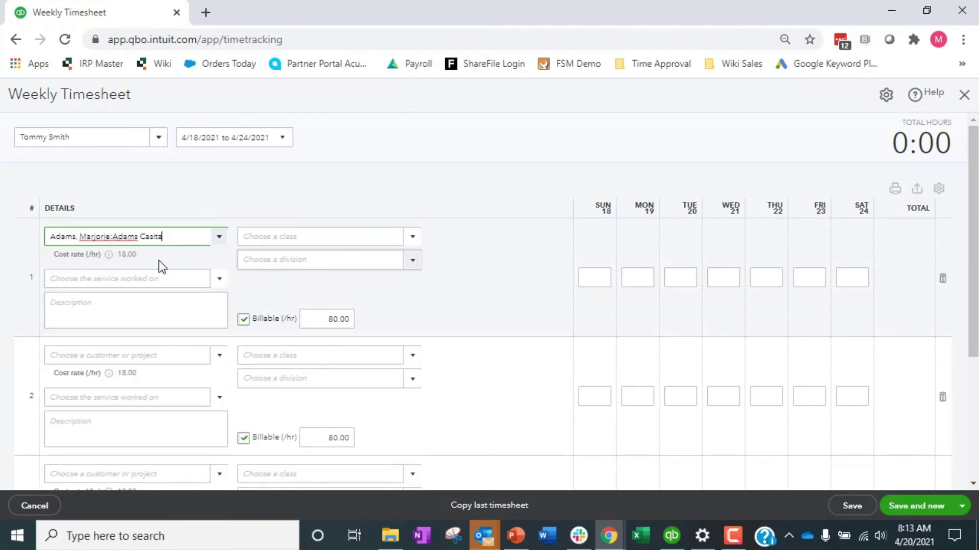
mouse_move(109, 254)
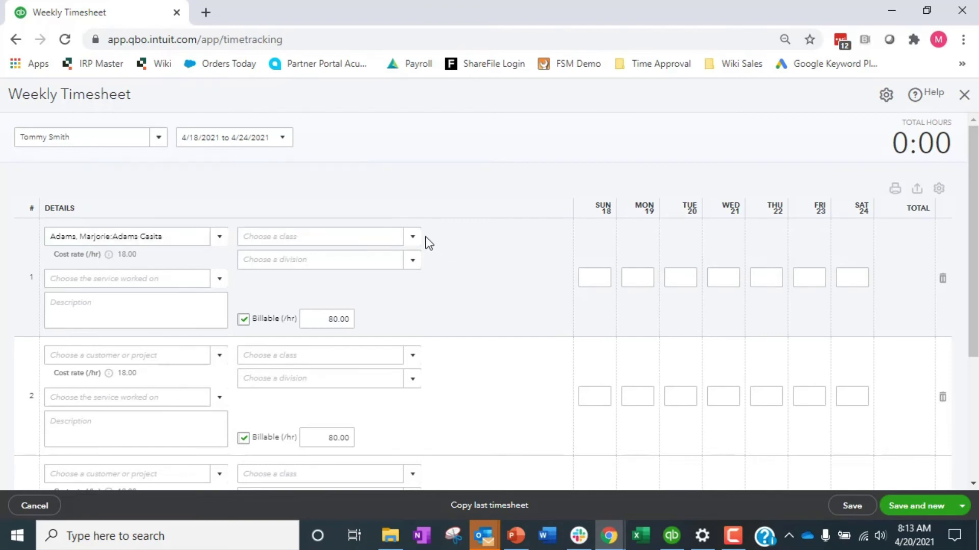
left_click(413, 262)
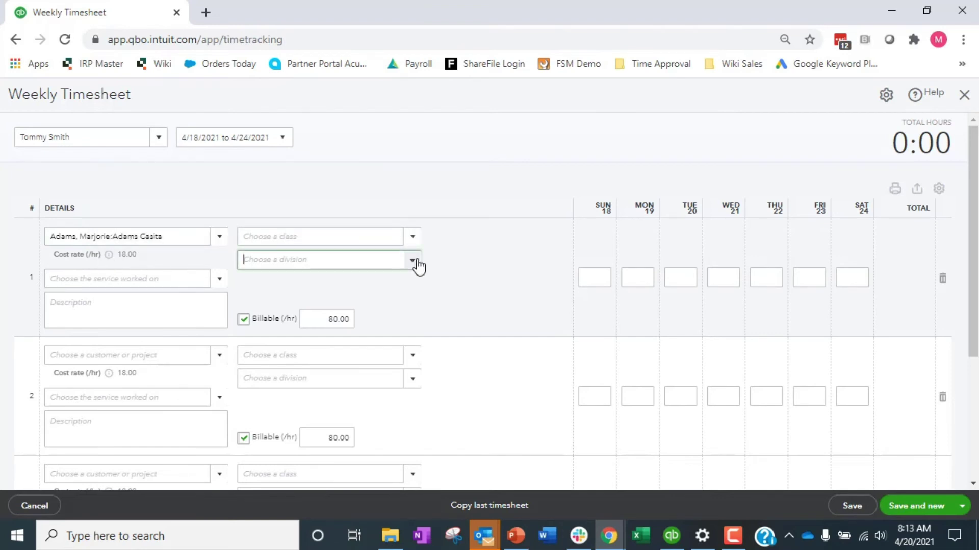
left_click(233, 282)
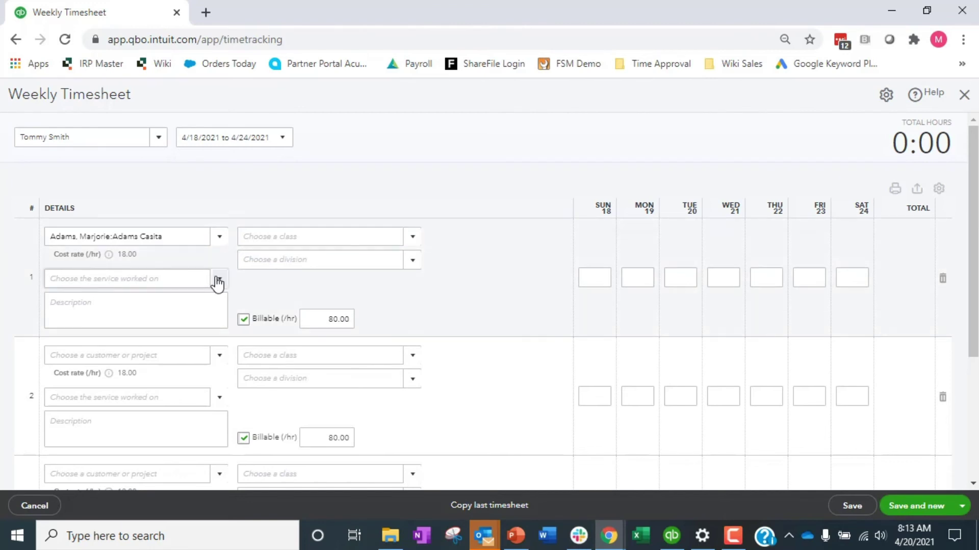
left_click(216, 280)
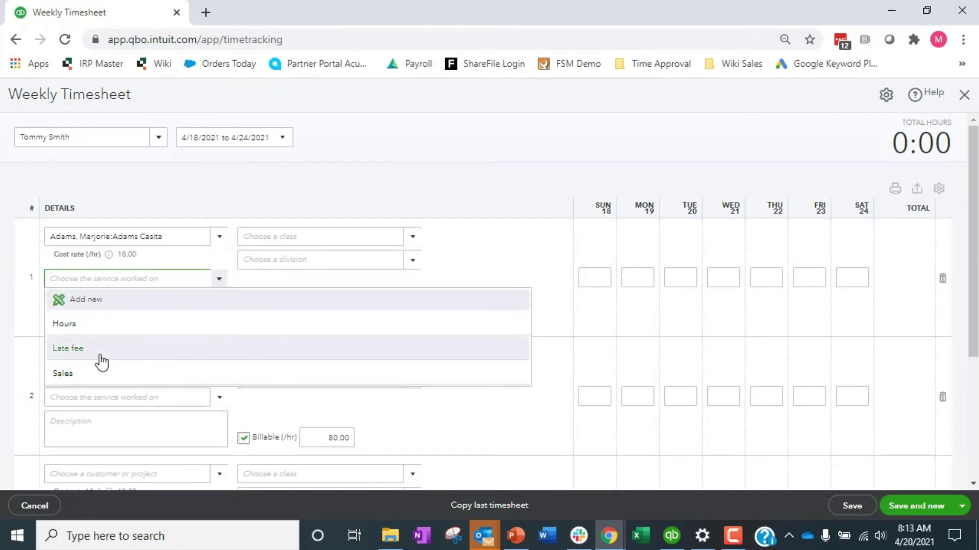
left_click(109, 334)
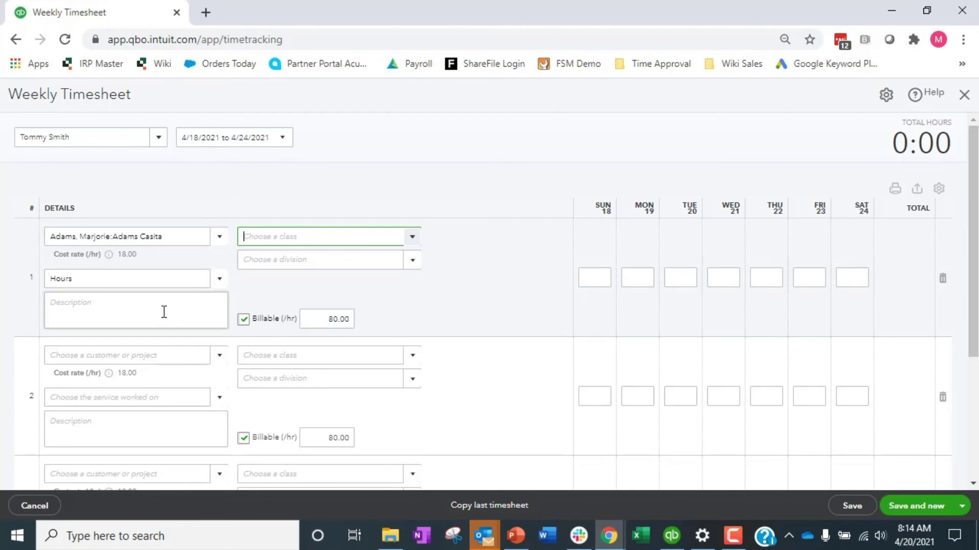
Log 2 hours Monday and 8 hours Tuesday, save despite the missing class, and close.
left_click(636, 276)
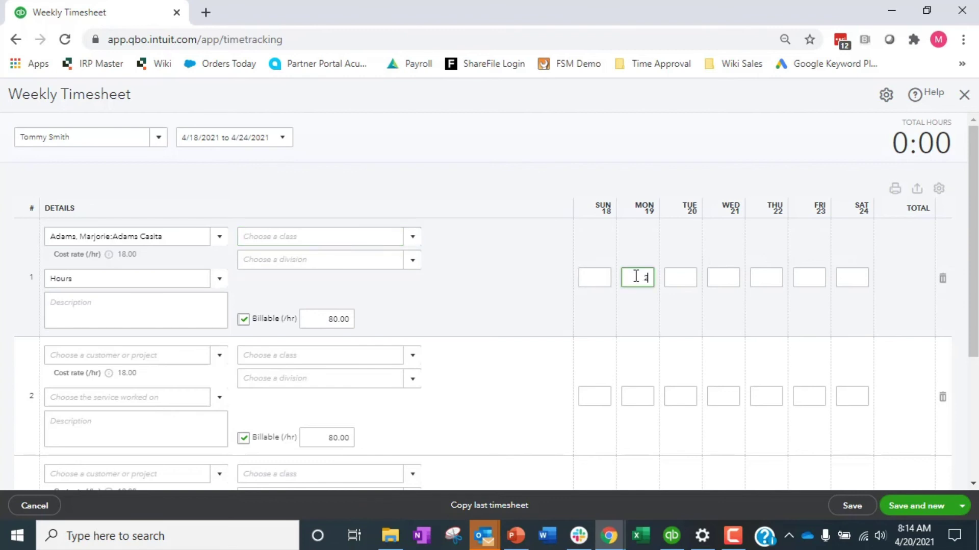
key("Tab")
key("Tab")
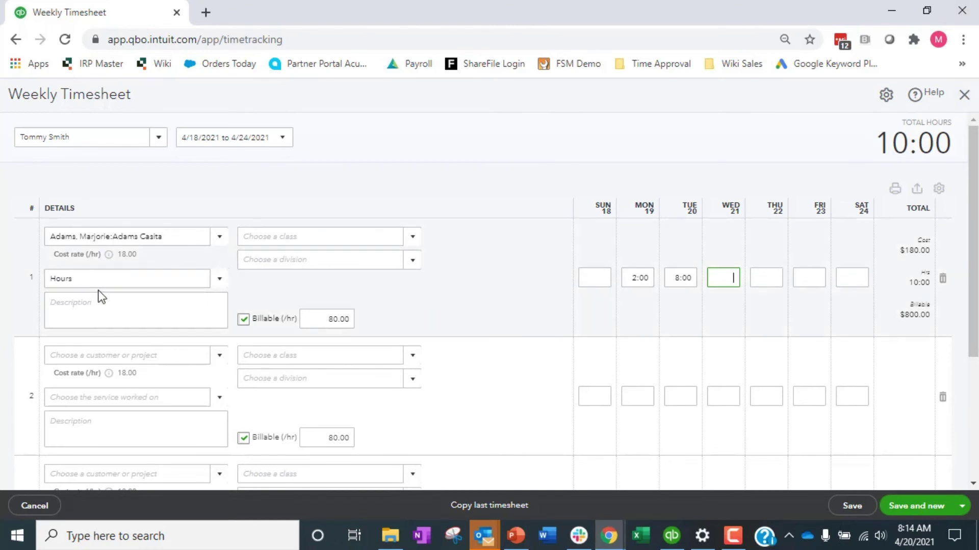
left_click(854, 507)
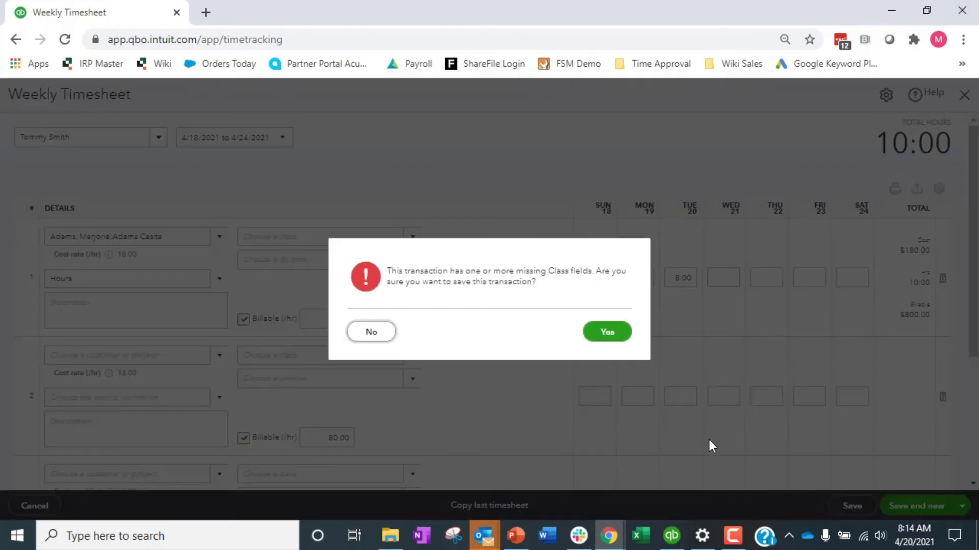
left_click(607, 332)
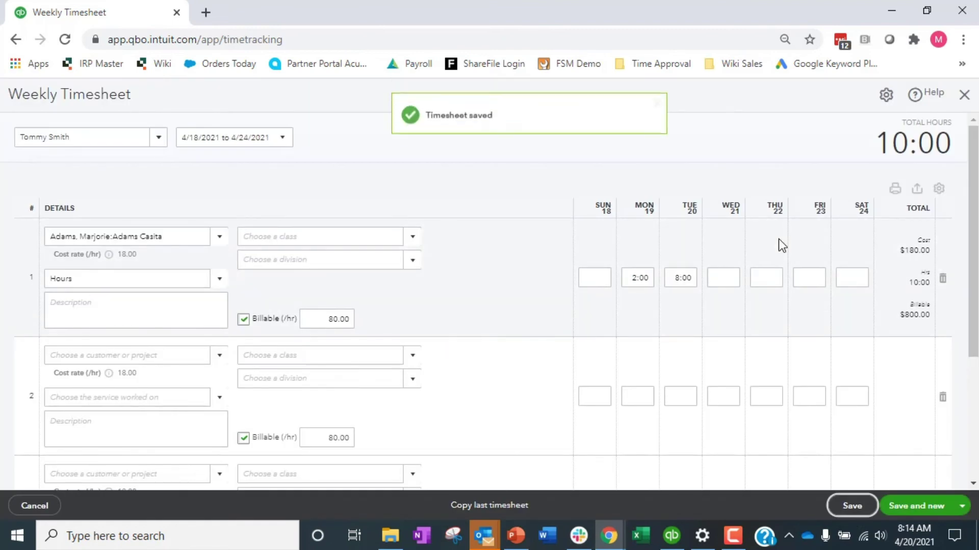
left_click(965, 95)
left_click(59, 133)
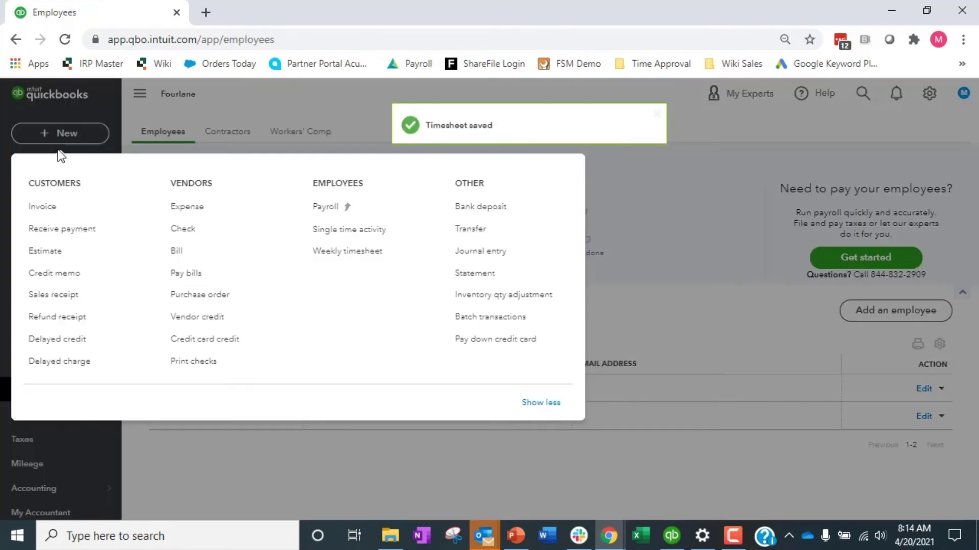
left_click(339, 229)
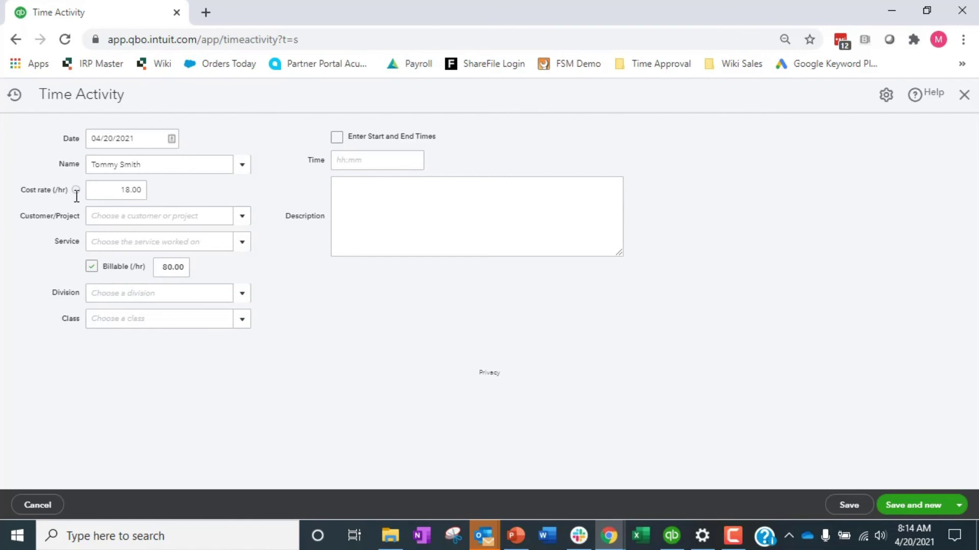
left_click(121, 190)
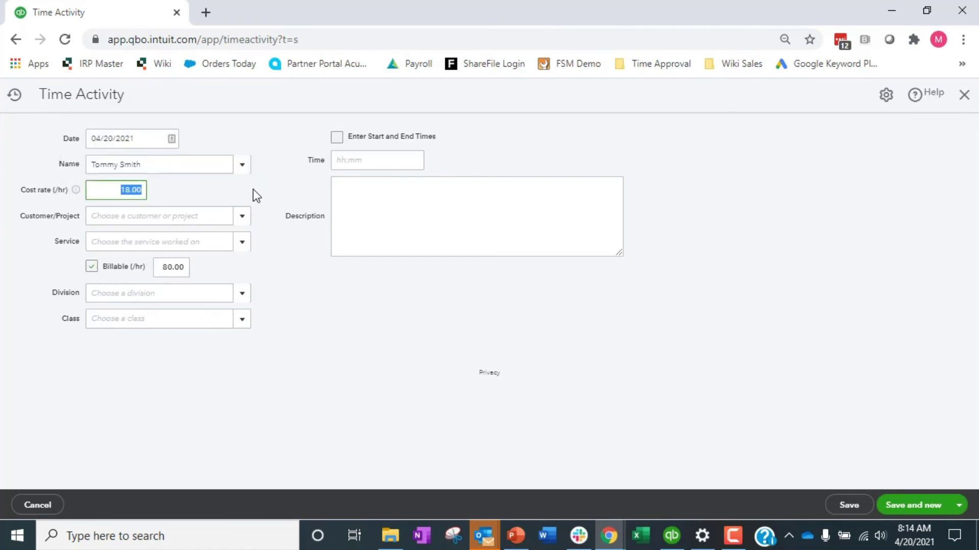
left_click(133, 190)
double_click(133, 189)
type("22")
key("Tab")
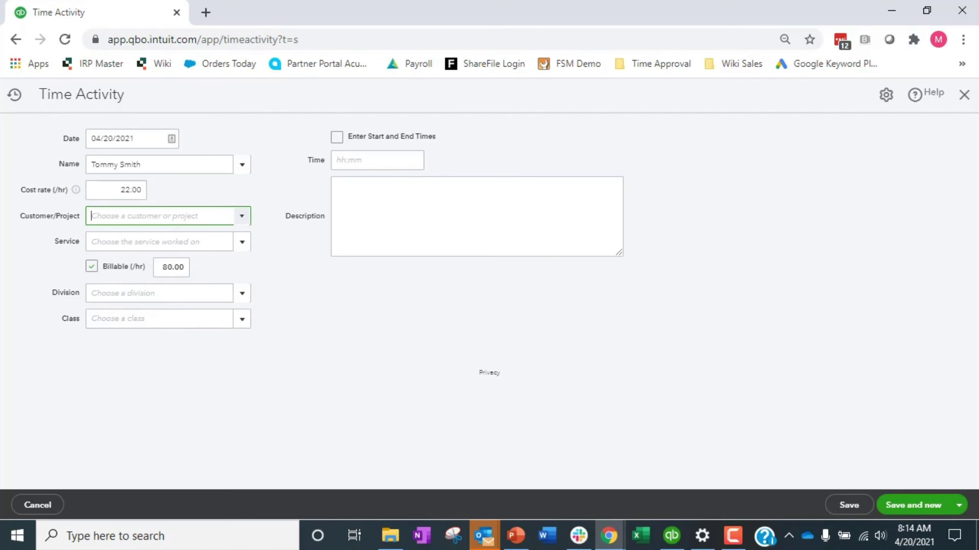
left_click(965, 97)
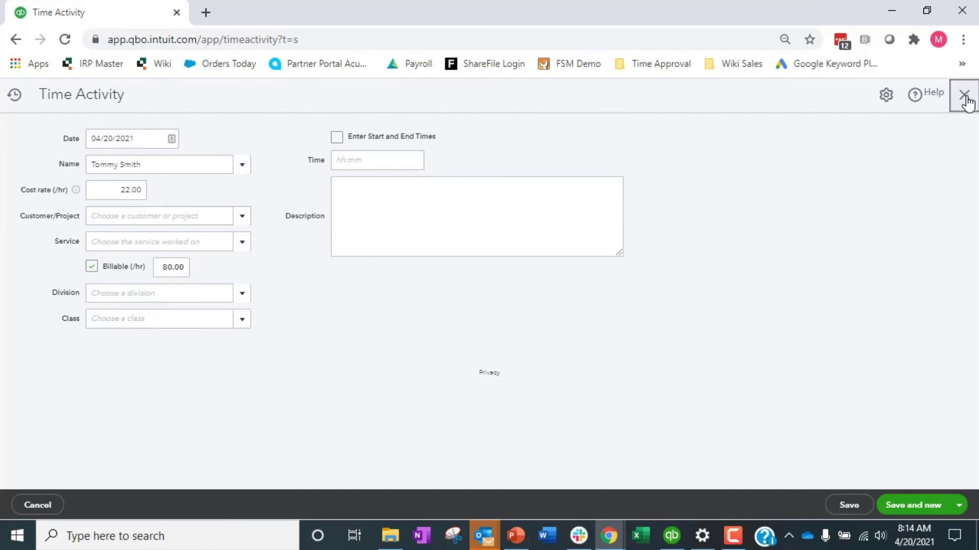
left_click_drag(966, 102, 368, 137)
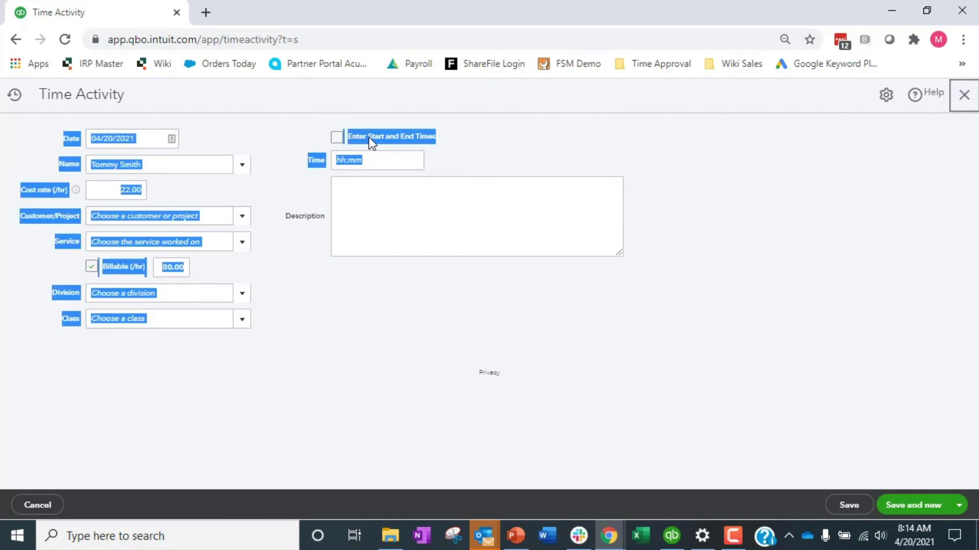
left_click(792, 193)
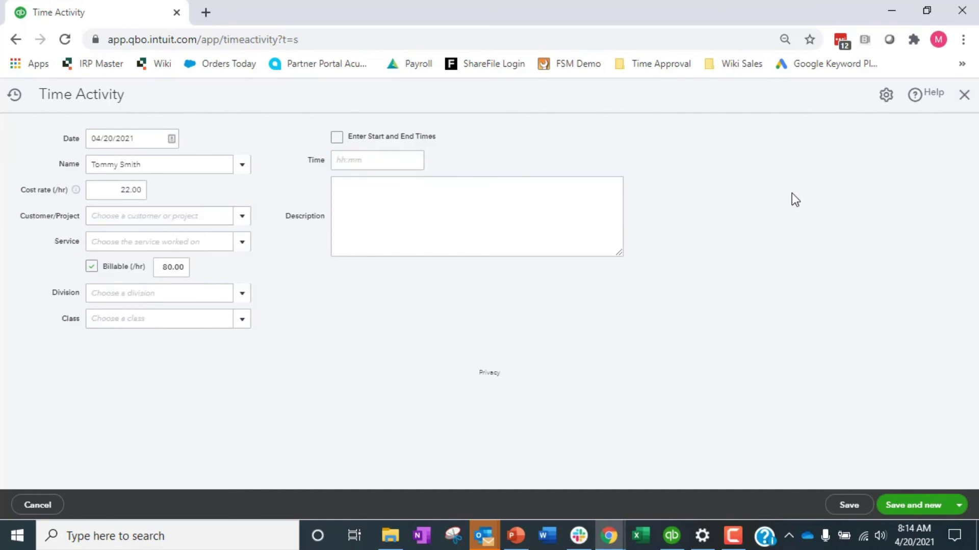
left_click(964, 105)
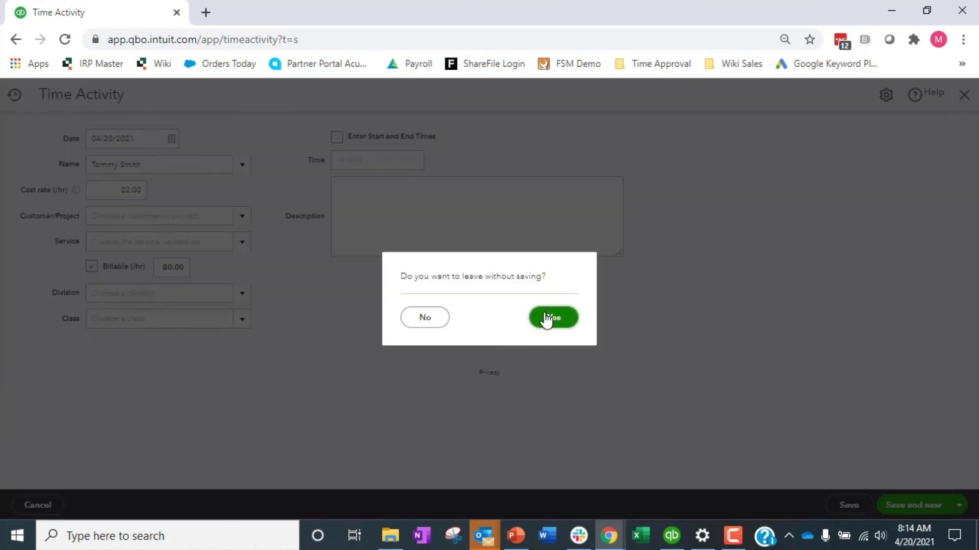
left_click(546, 320)
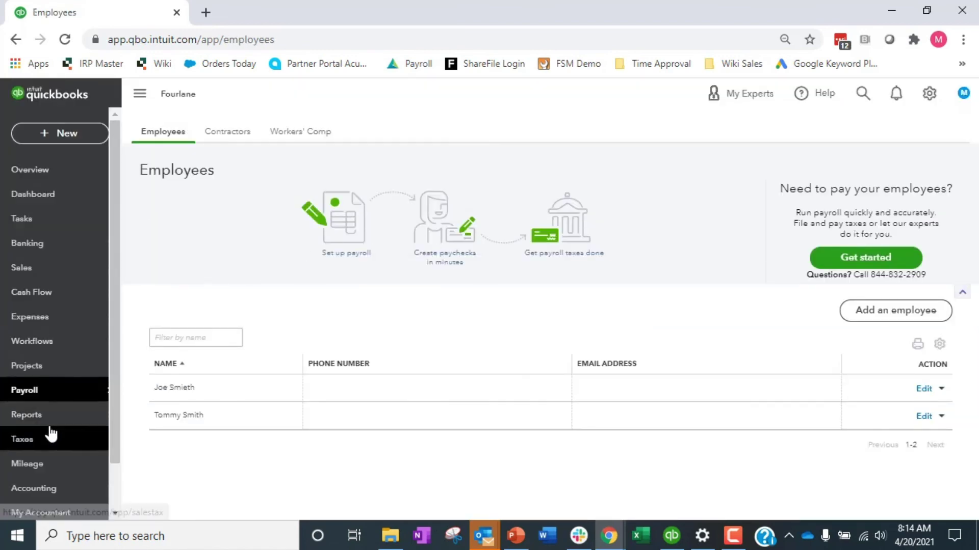
Open the Adams Casita project's Time Activity to review April's 10:00 billable hours worth $800.00.
left_click(41, 371)
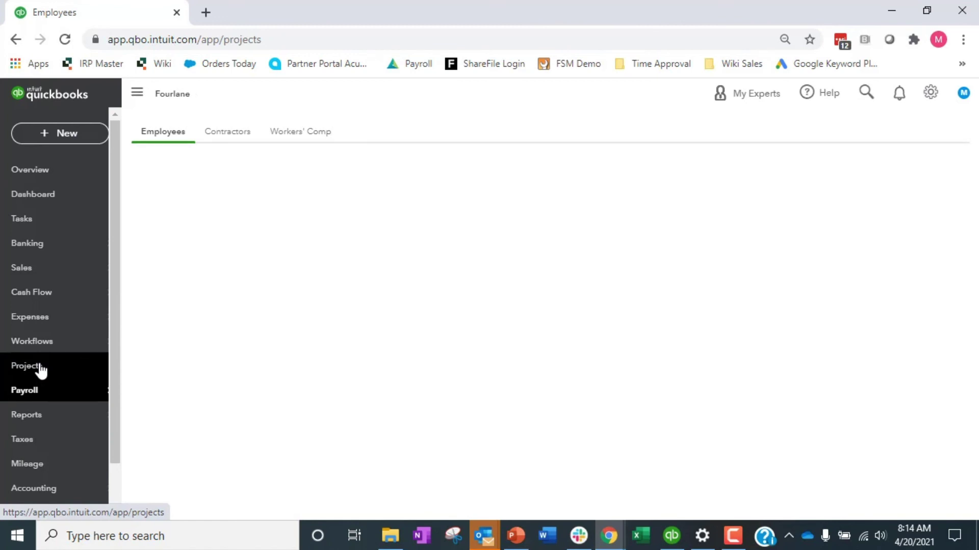
left_click(198, 418)
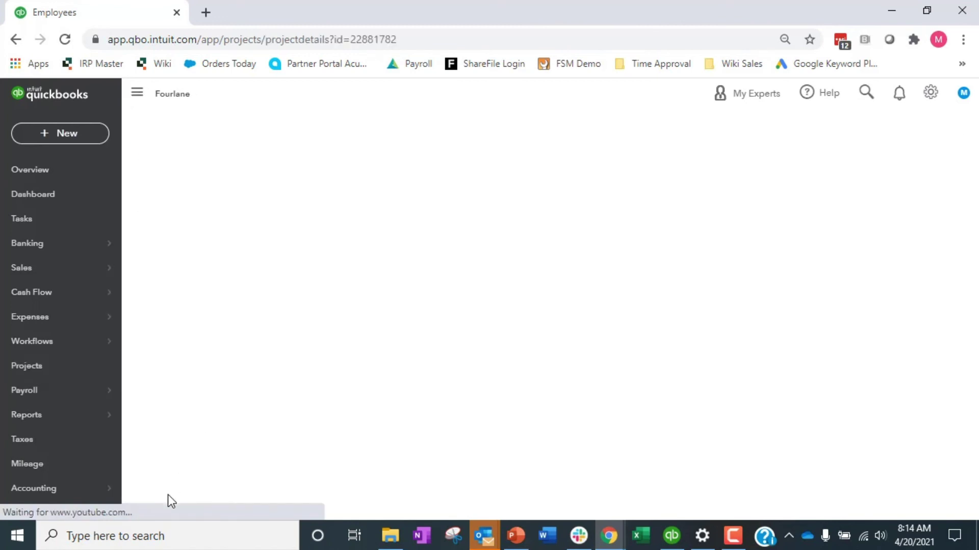
left_click(323, 263)
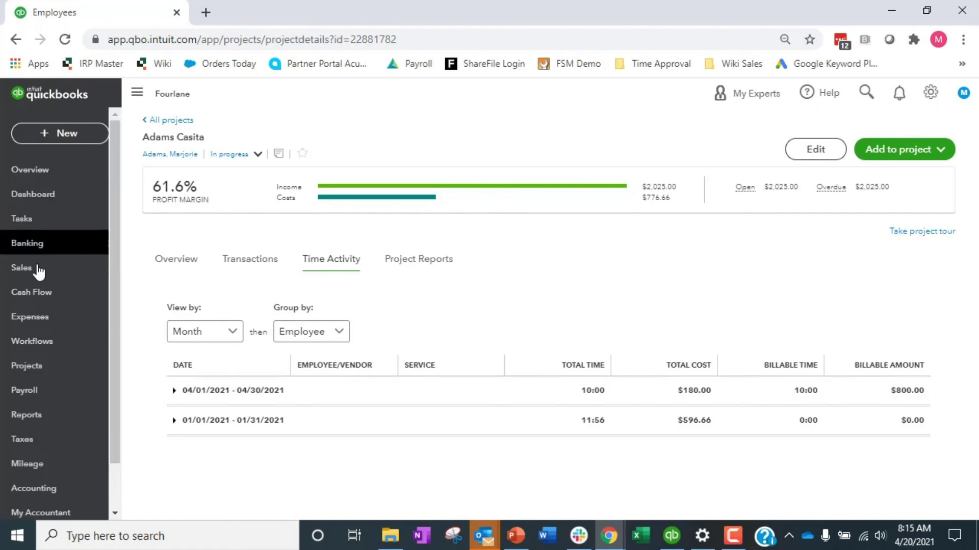
mouse_move(48, 347)
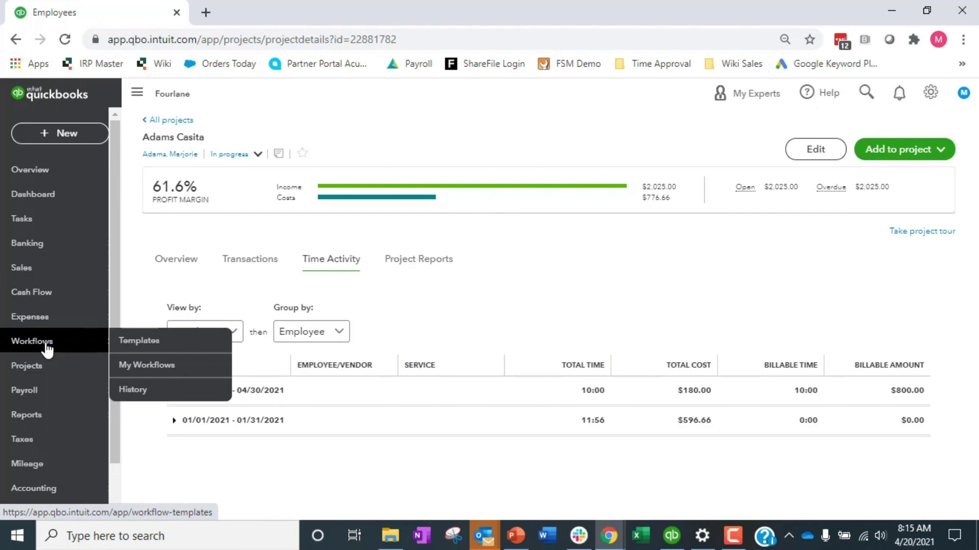
left_click(953, 152)
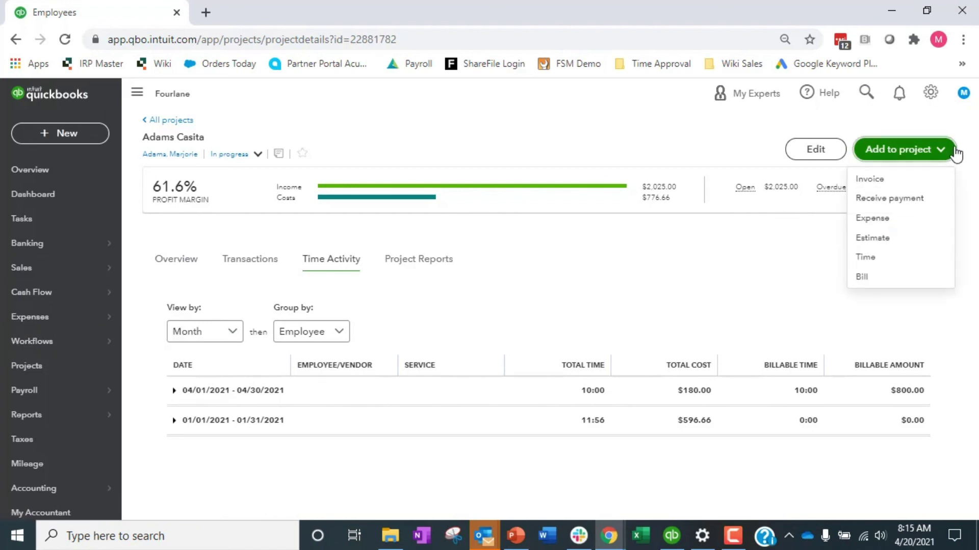
Create a project invoice holding the Apr 19 and Apr 20 billable time, totalling $800.00.
left_click(874, 179)
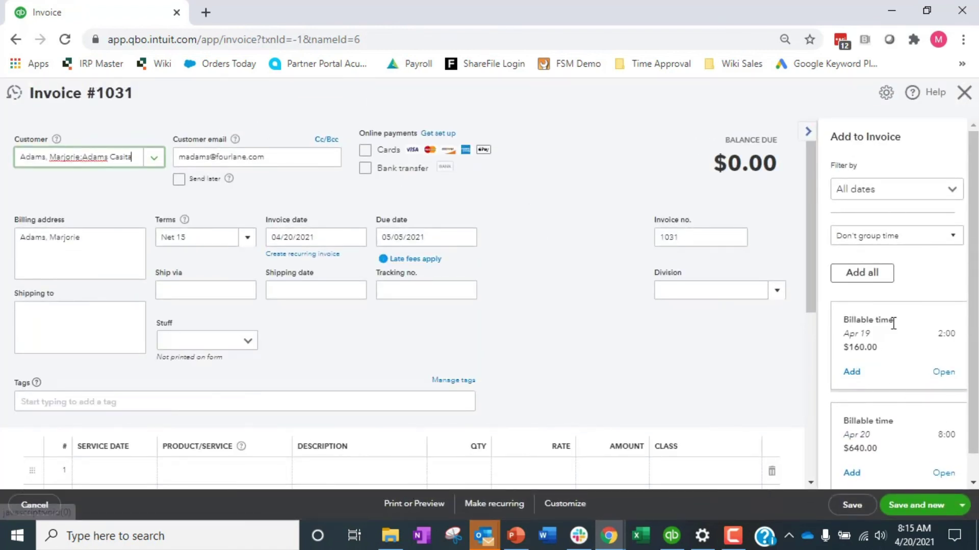
scroll(891, 322, "down", 1)
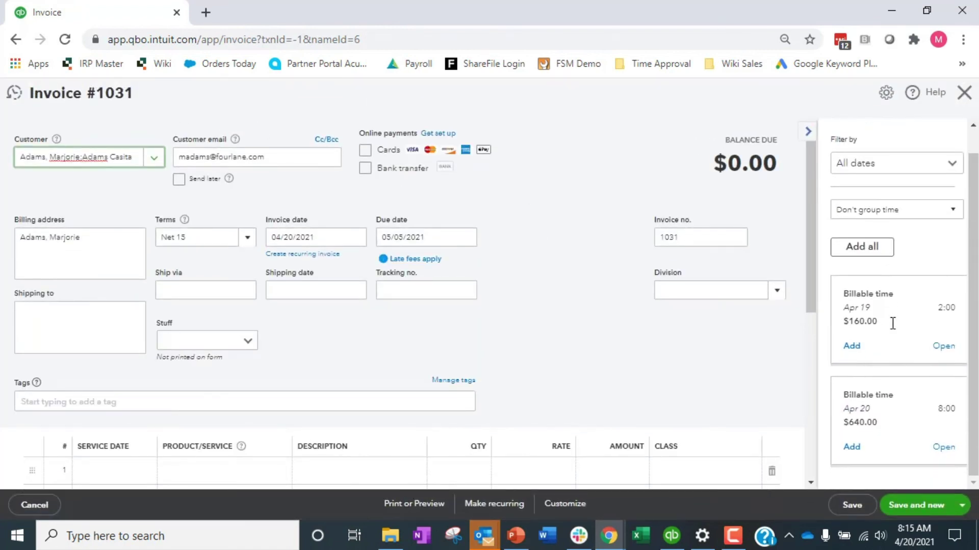
left_click(852, 347)
left_click(851, 372)
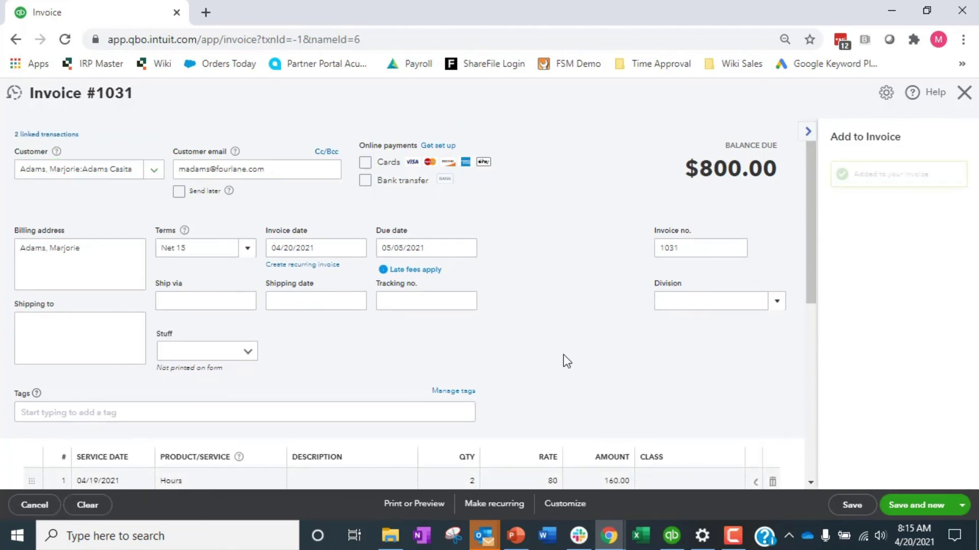
scroll(513, 381, "down", 3)
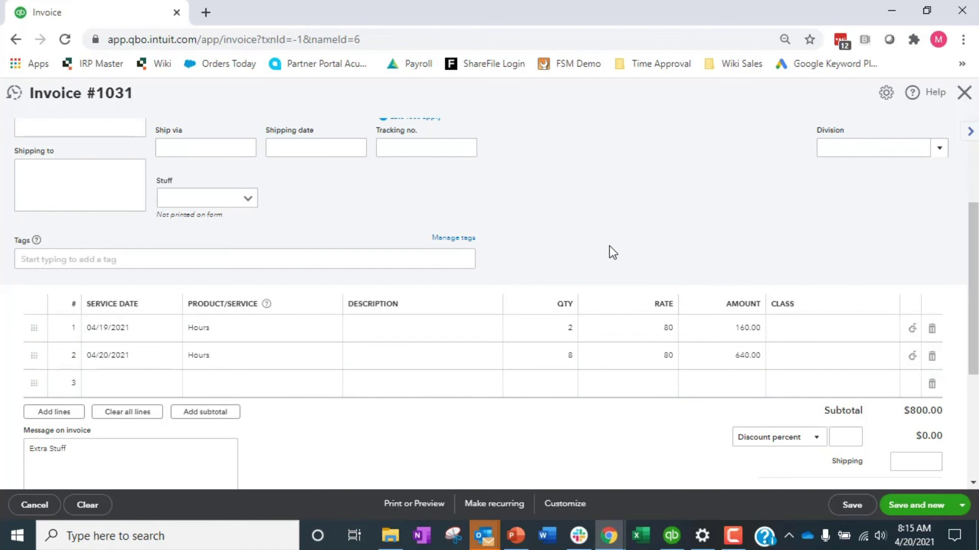
left_click(964, 96)
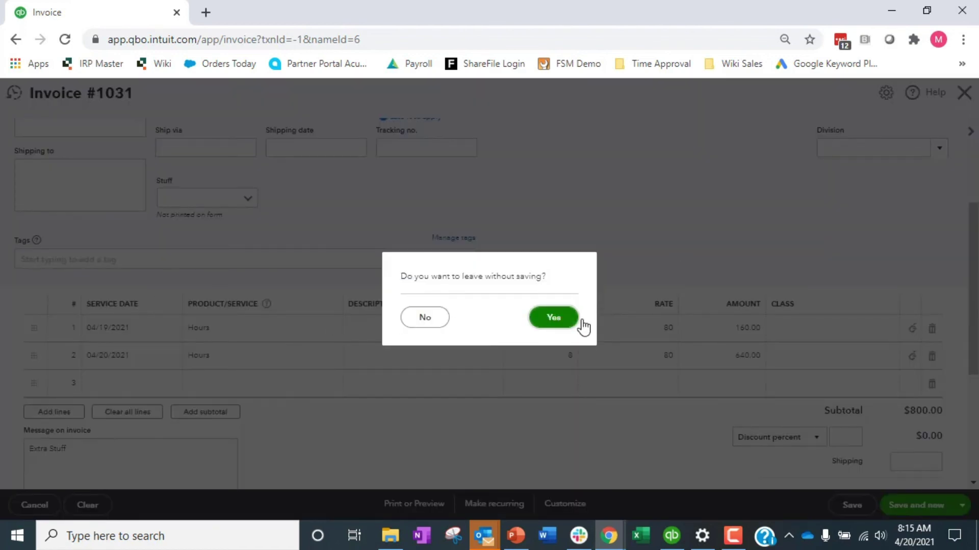
left_click(437, 319)
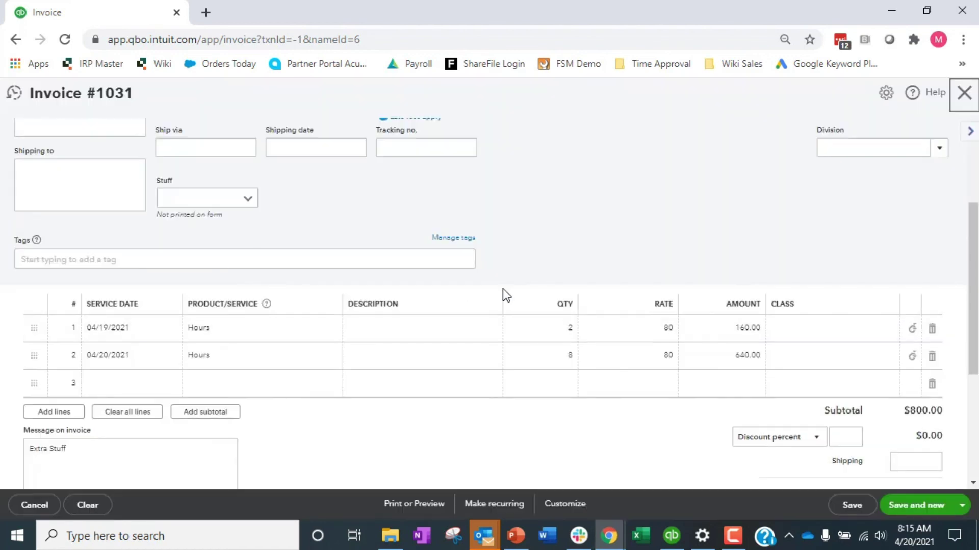